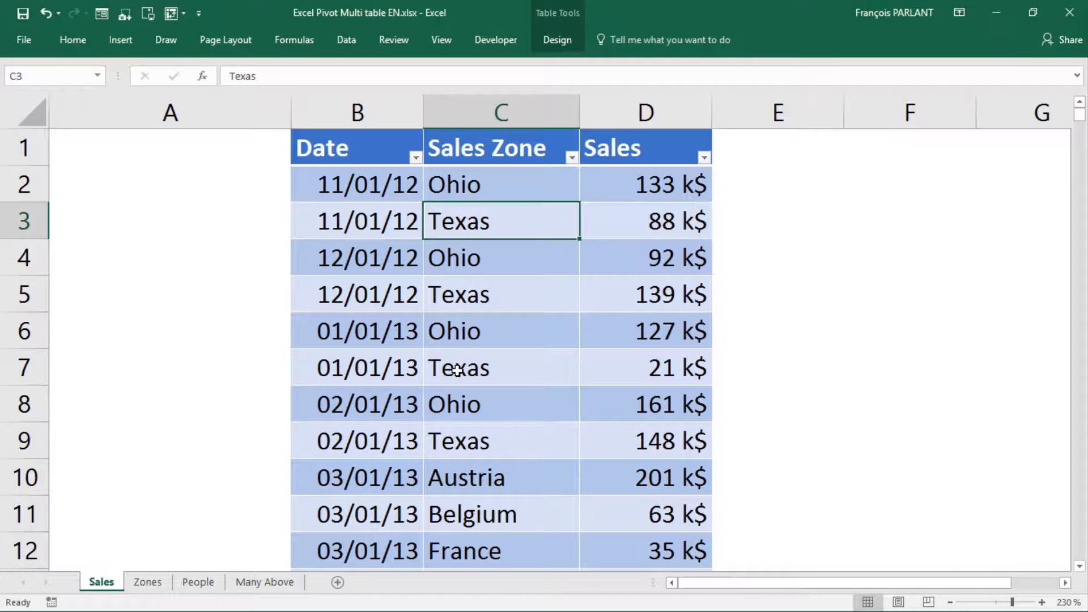
# Examine the columns of the tables on the Sales, Zones and People sheets.
pyautogui.click(505, 192)
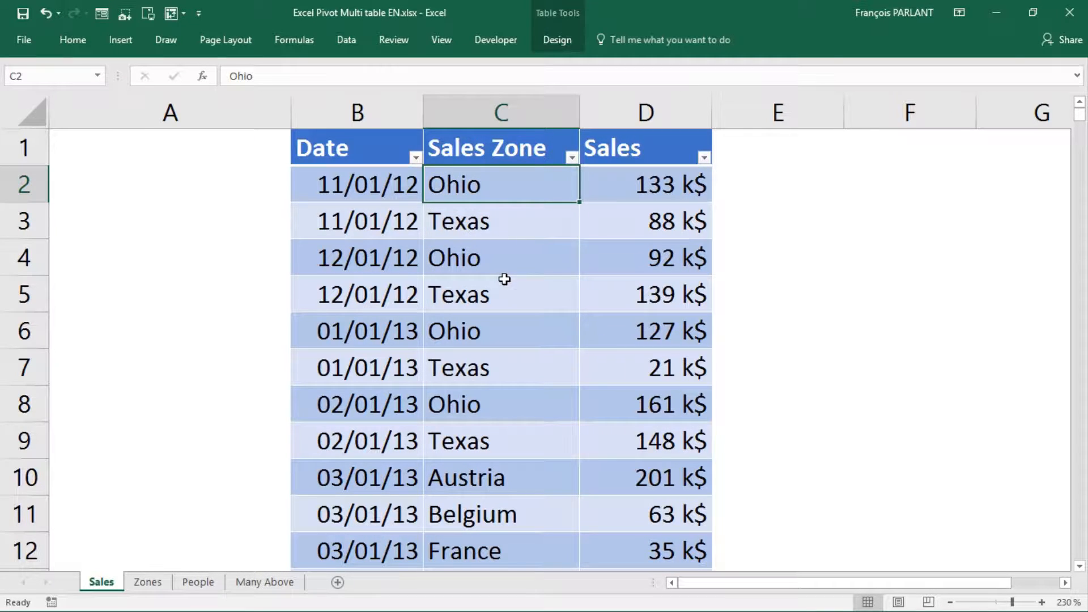
pyautogui.click(657, 241)
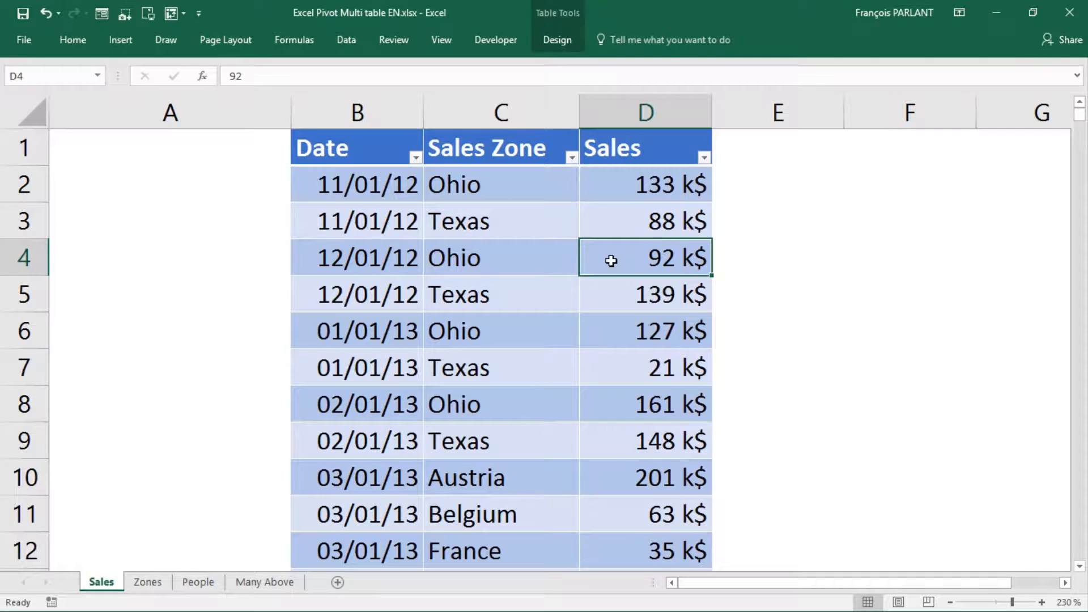
pyautogui.click(148, 583)
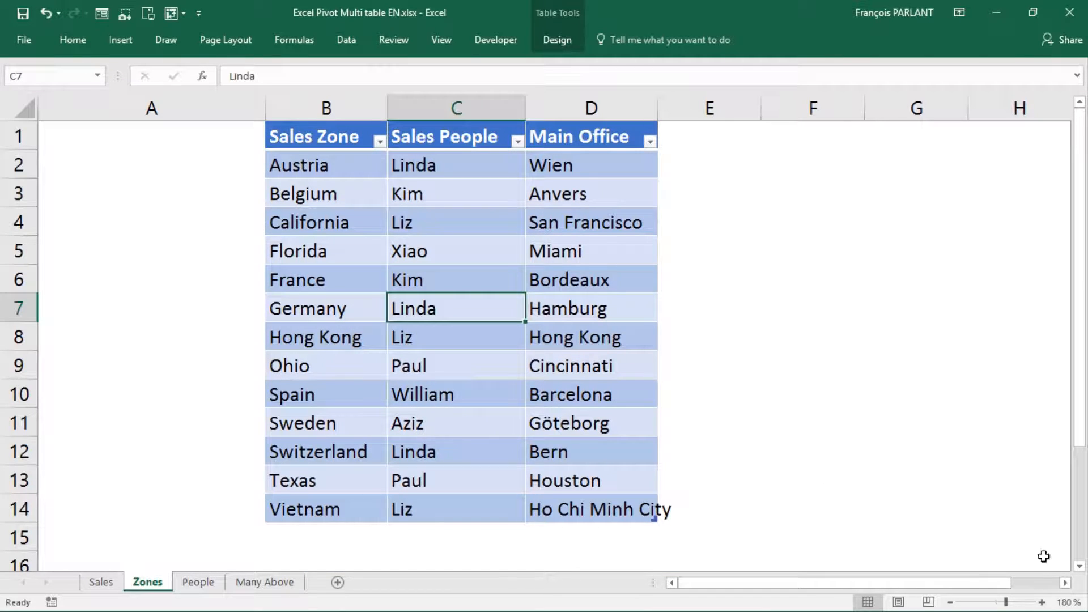
pyautogui.click(1041, 602)
pyautogui.click(1041, 602)
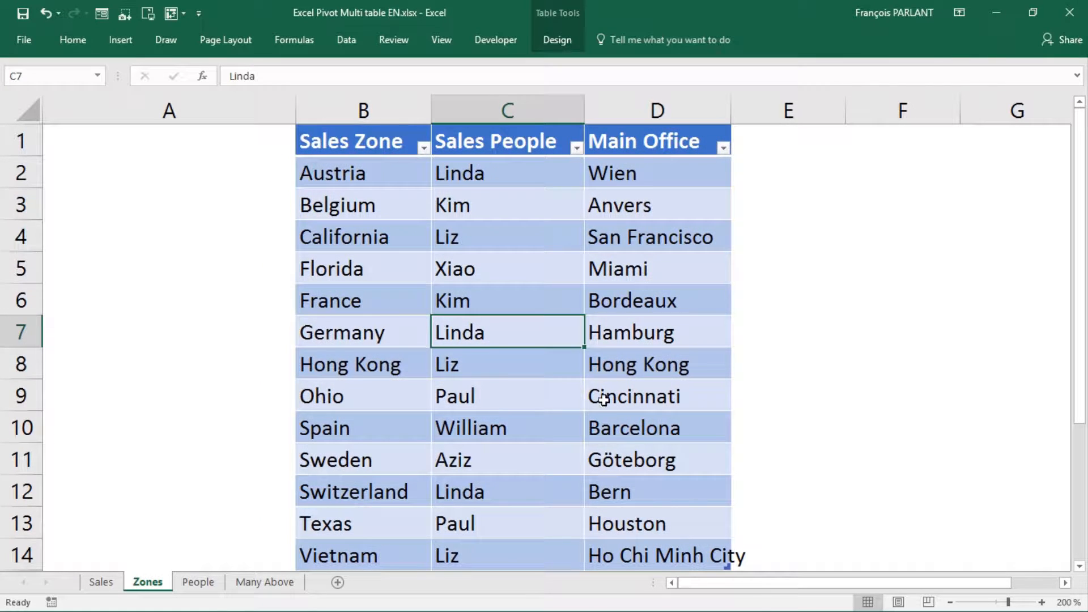
pyautogui.click(469, 358)
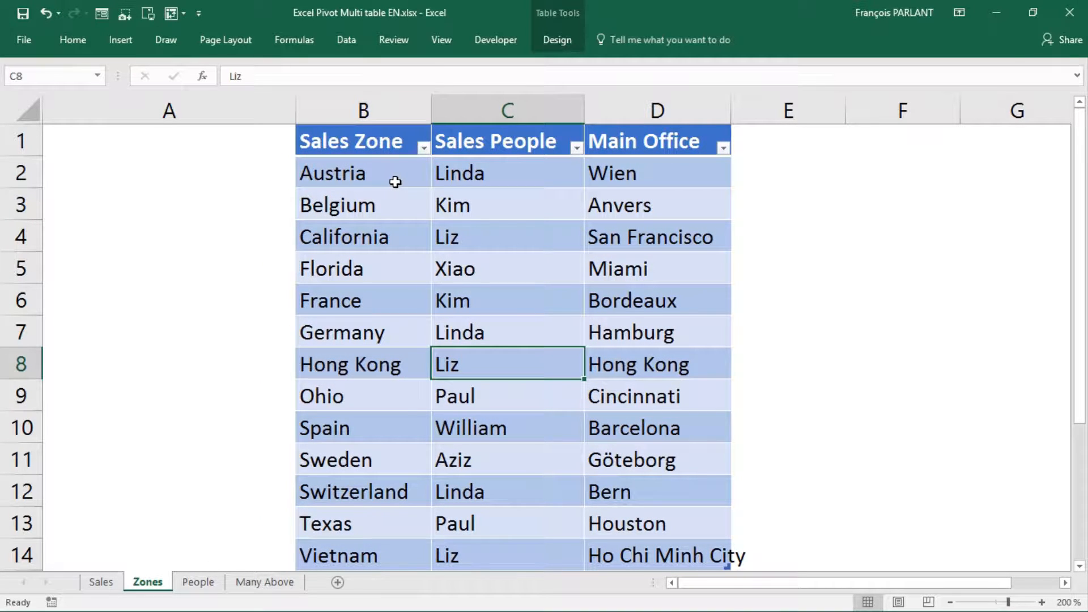
pyautogui.click(469, 188)
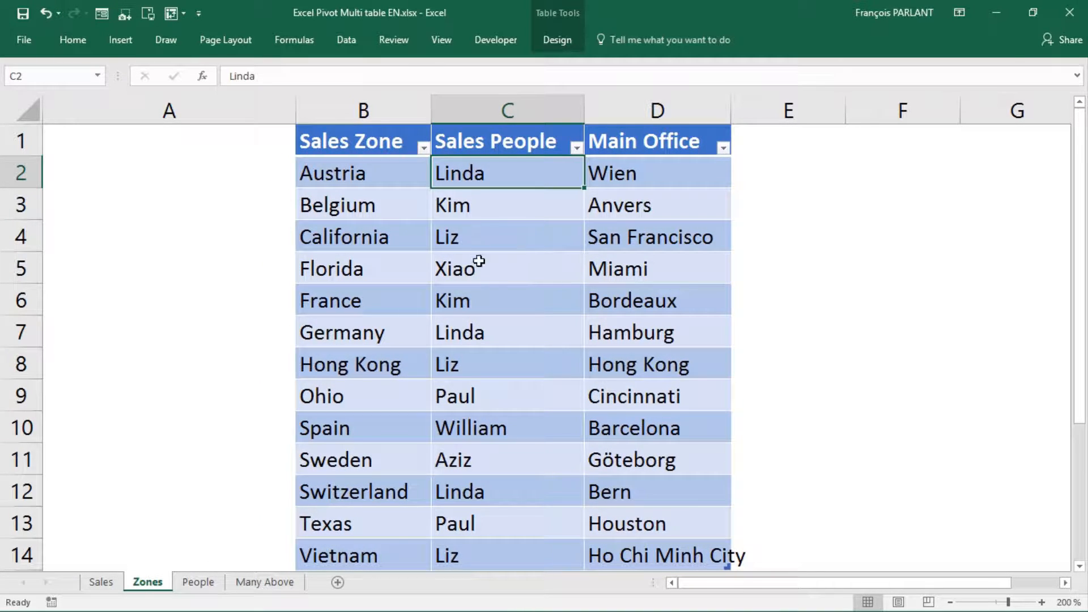
pyautogui.click(477, 337)
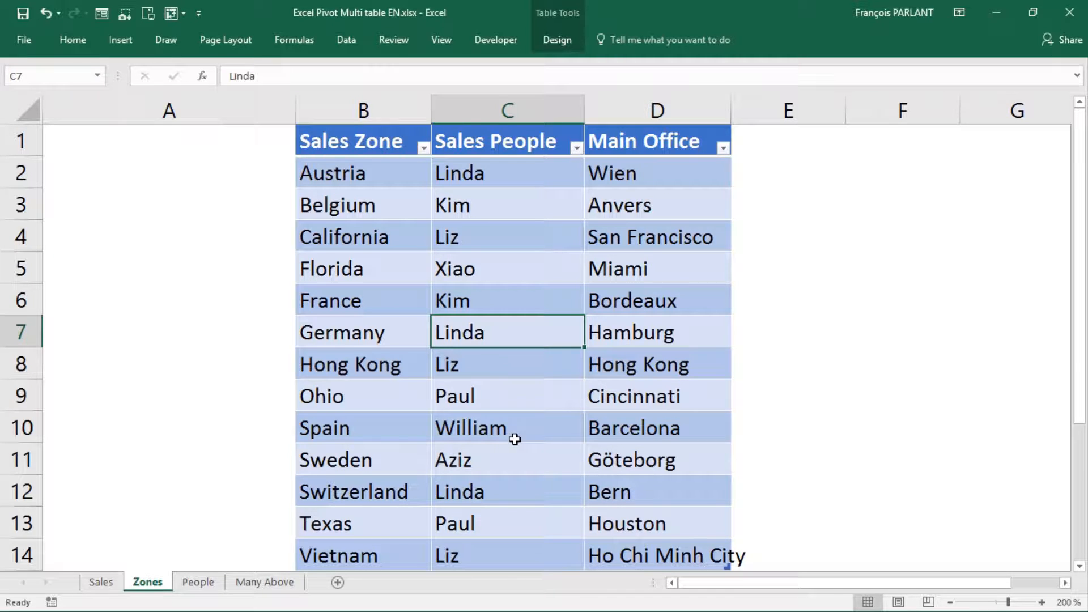
pyautogui.click(199, 581)
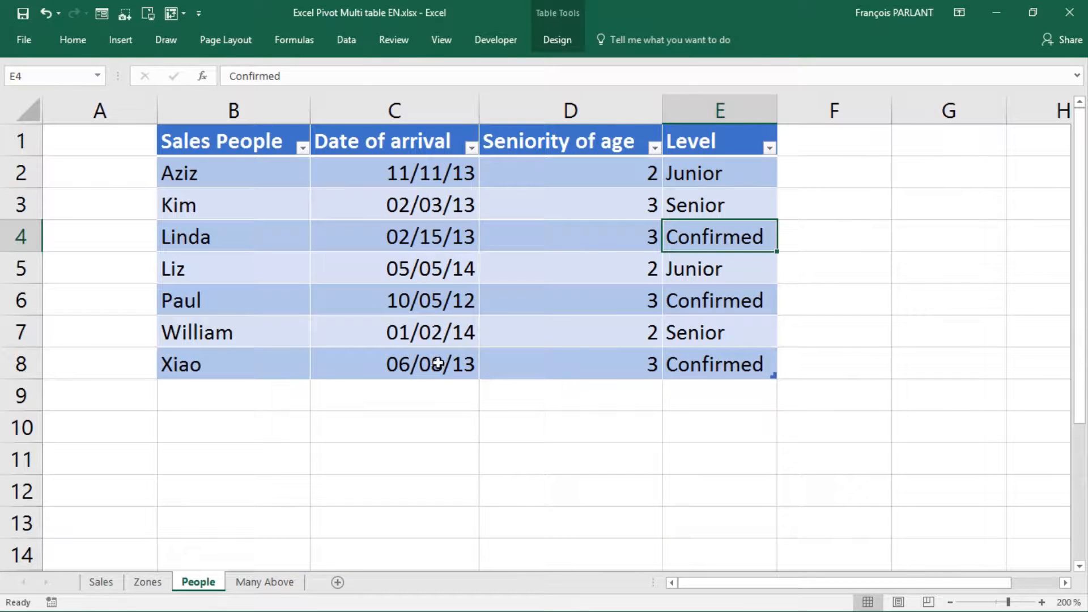
pyautogui.click(275, 236)
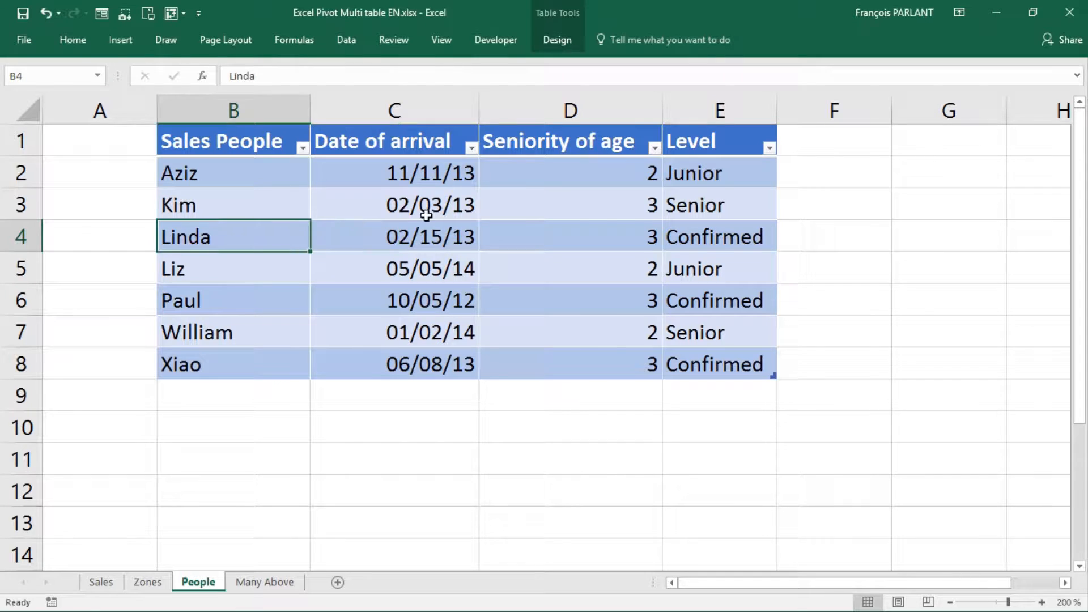
pyautogui.click(580, 236)
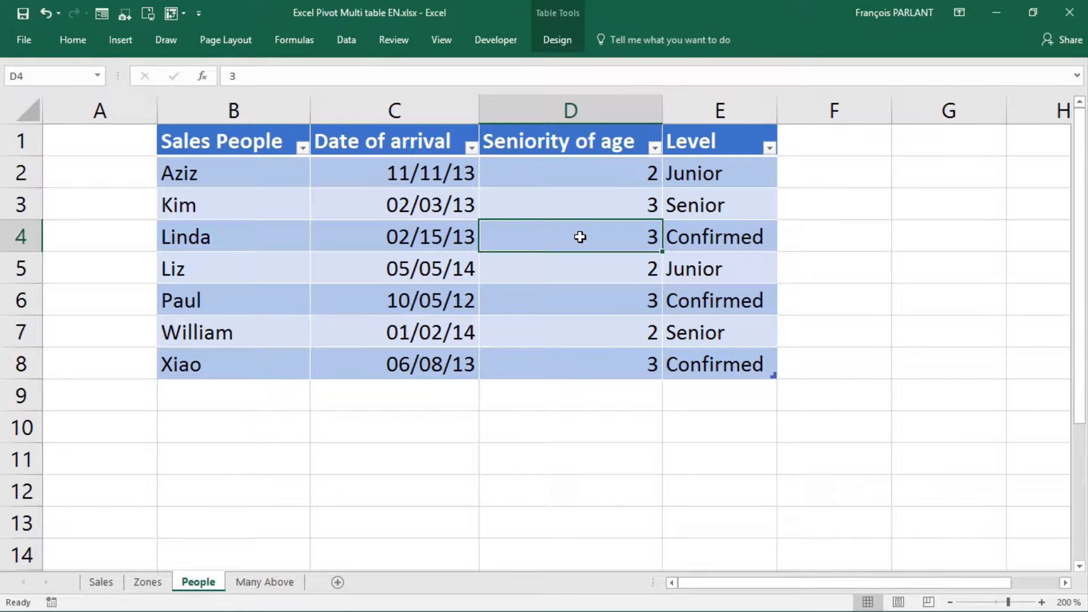
pyautogui.click(725, 243)
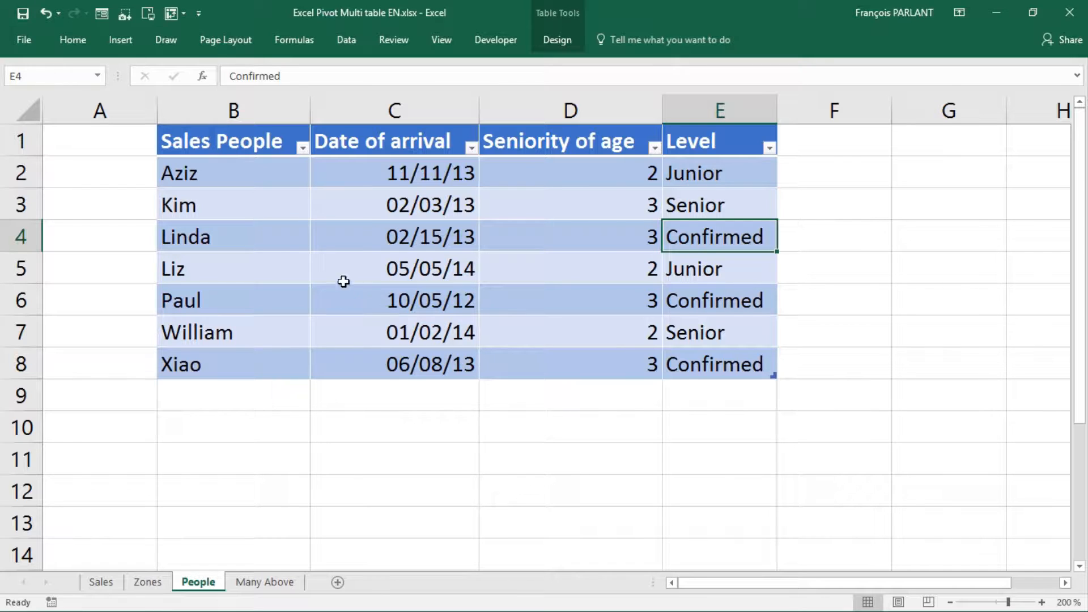
# Compare the Sales People column shared by People and Zones, and the Sales Zone column shared by Zones and Sales.
pyautogui.click(266, 256)
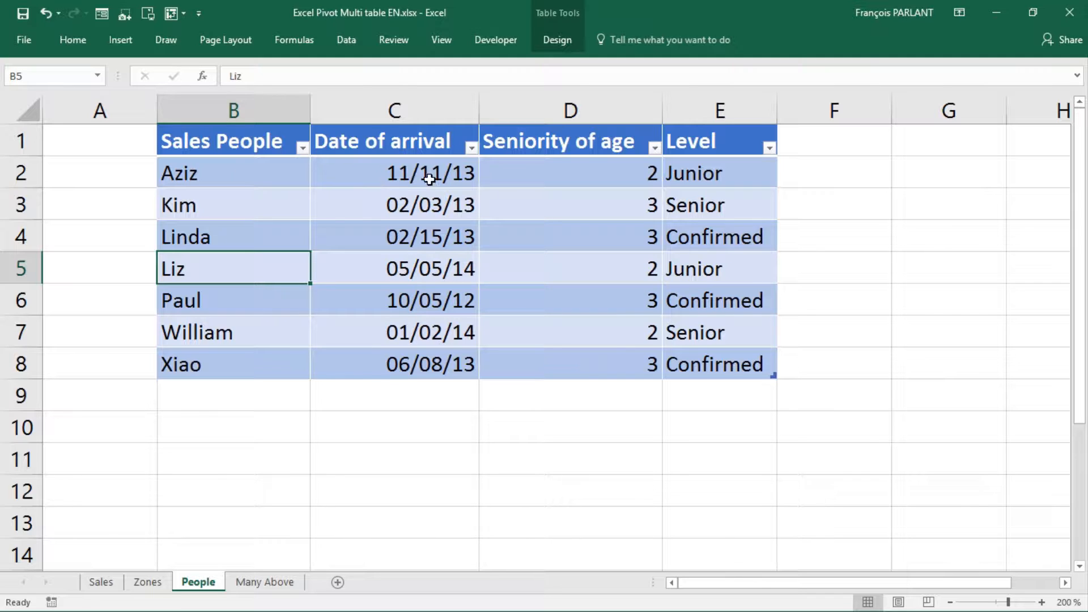
pyautogui.click(161, 583)
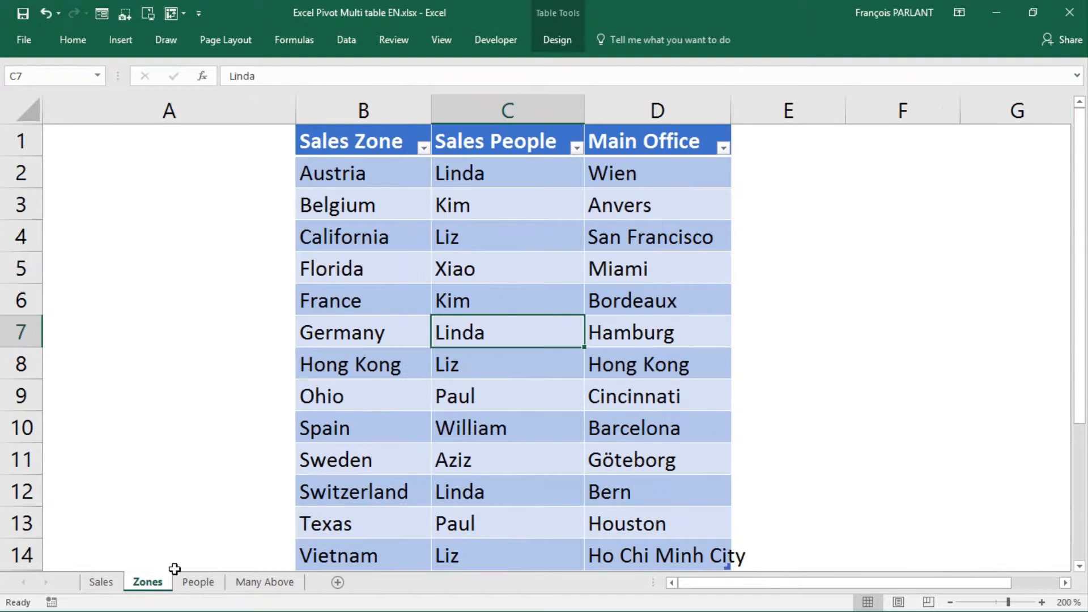
pyautogui.click(354, 179)
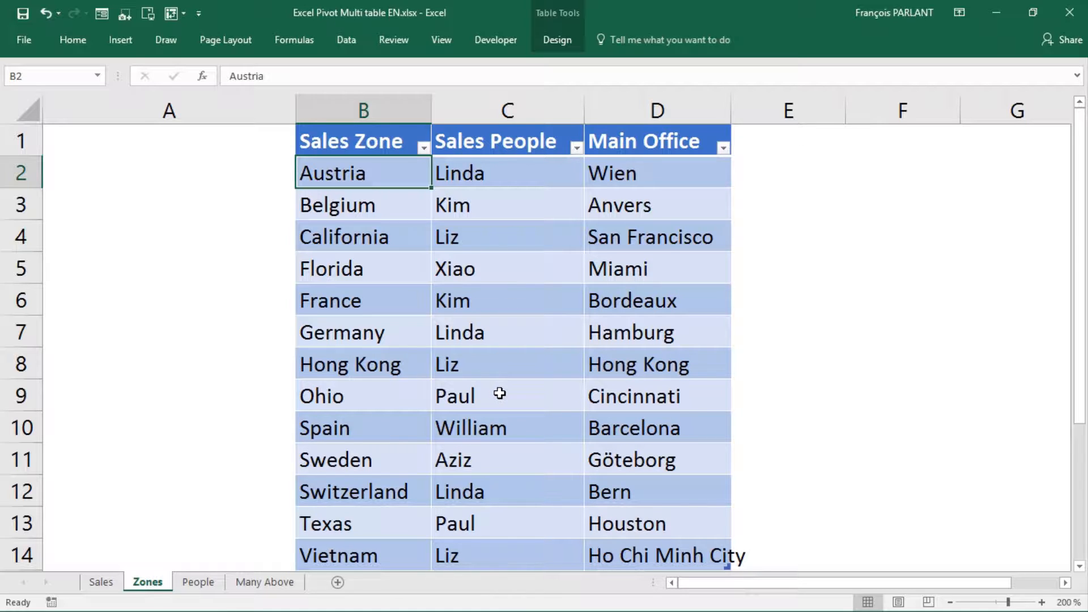
pyautogui.click(102, 582)
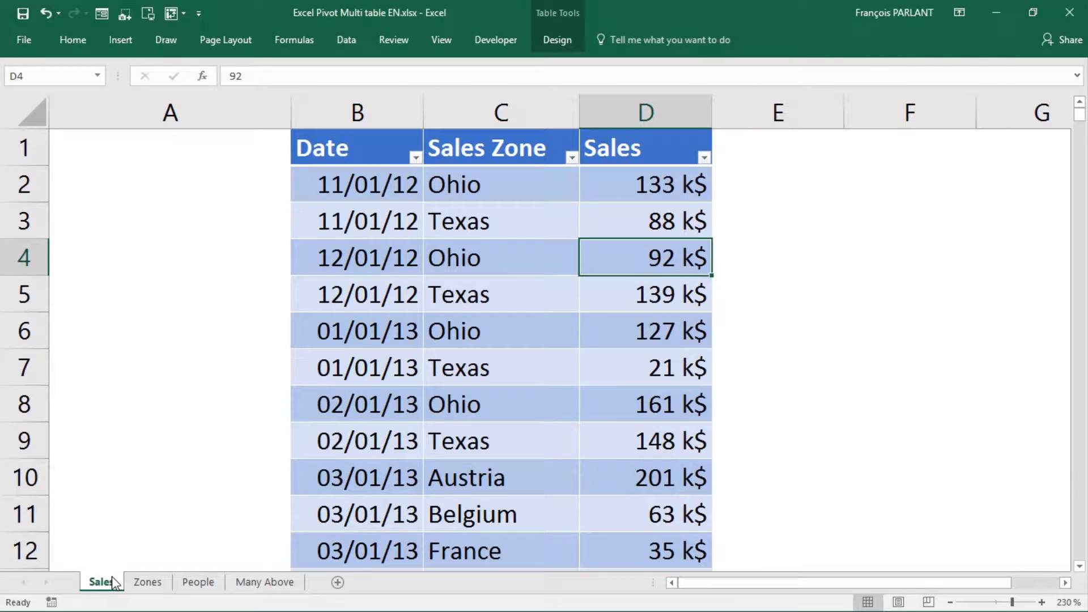
pyautogui.click(497, 214)
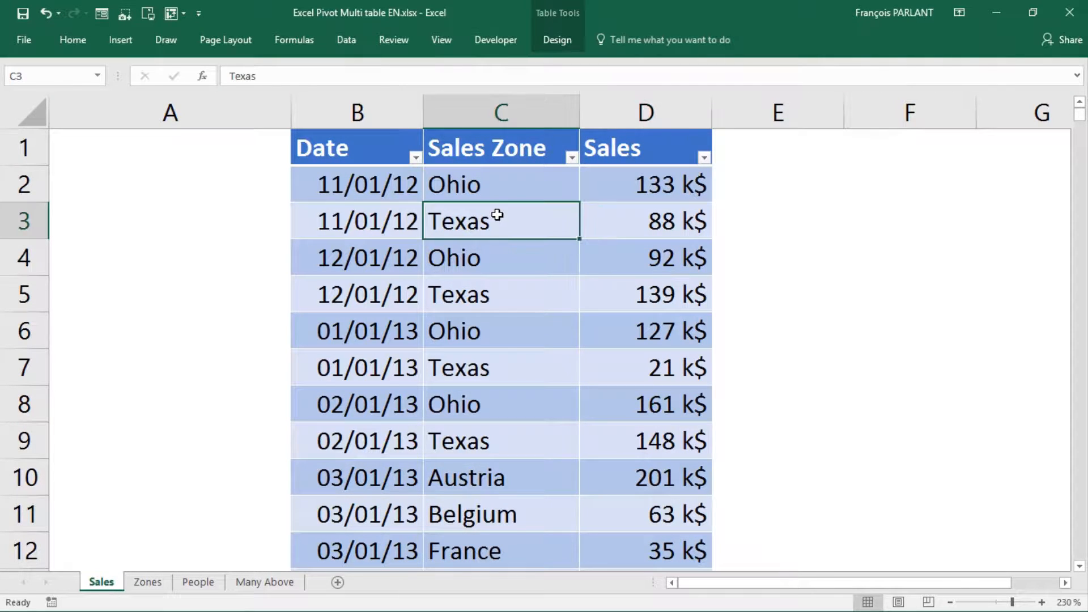
pyautogui.click(489, 291)
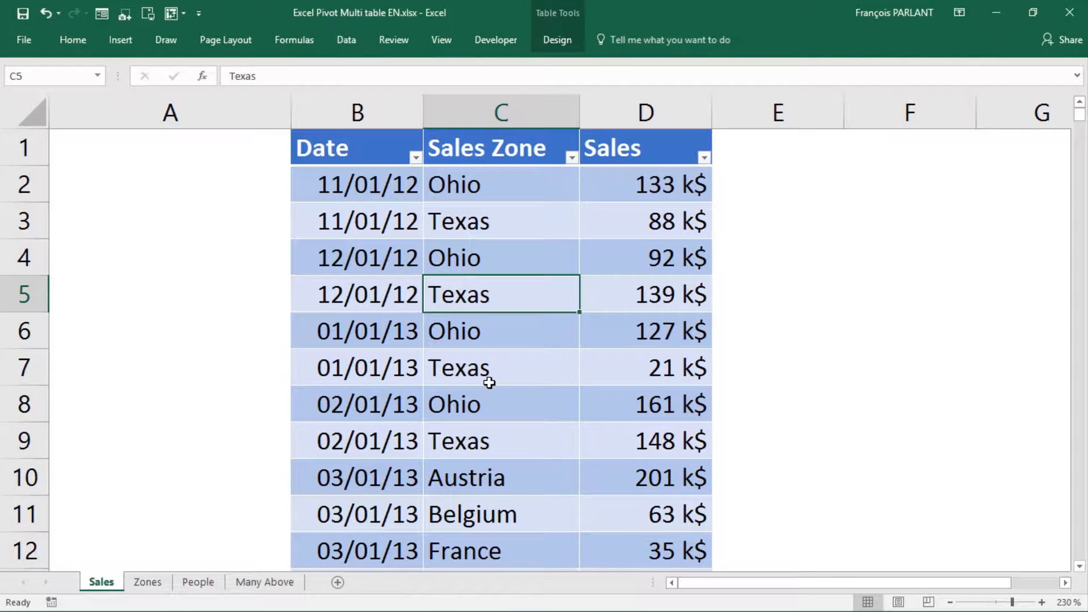
pyautogui.click(150, 581)
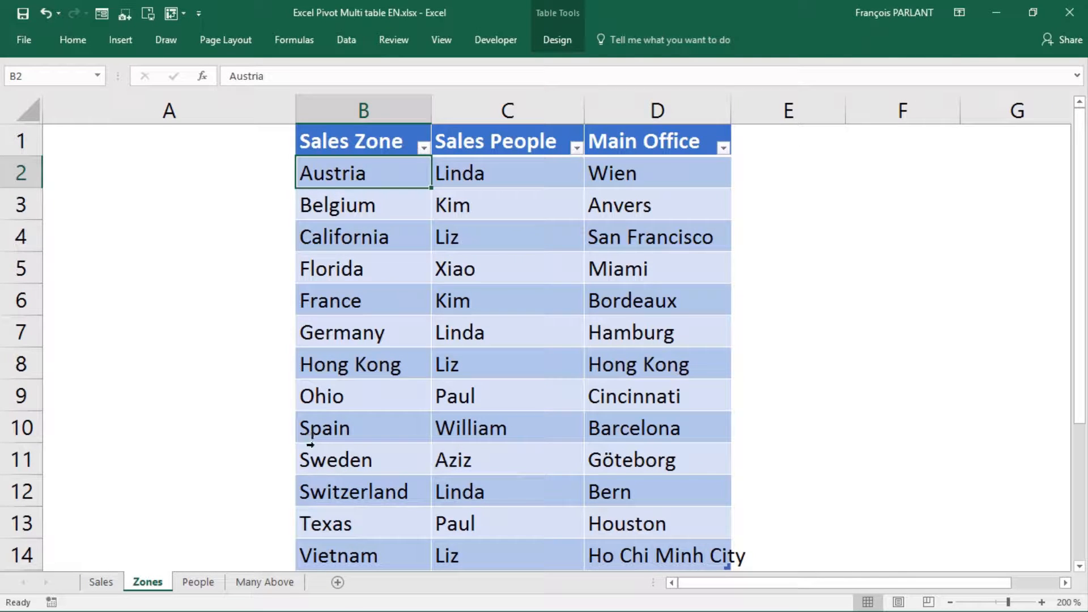
pyautogui.click(340, 523)
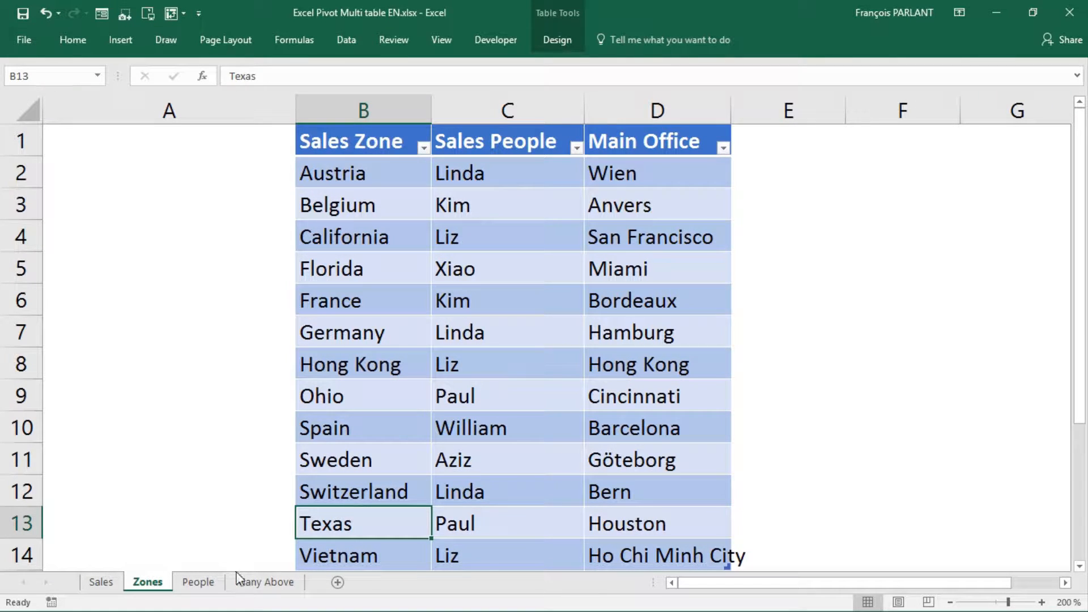
# Create a PivotTable from SaleTable on a new worksheet, adding its data to the Data Model.
pyautogui.click(100, 584)
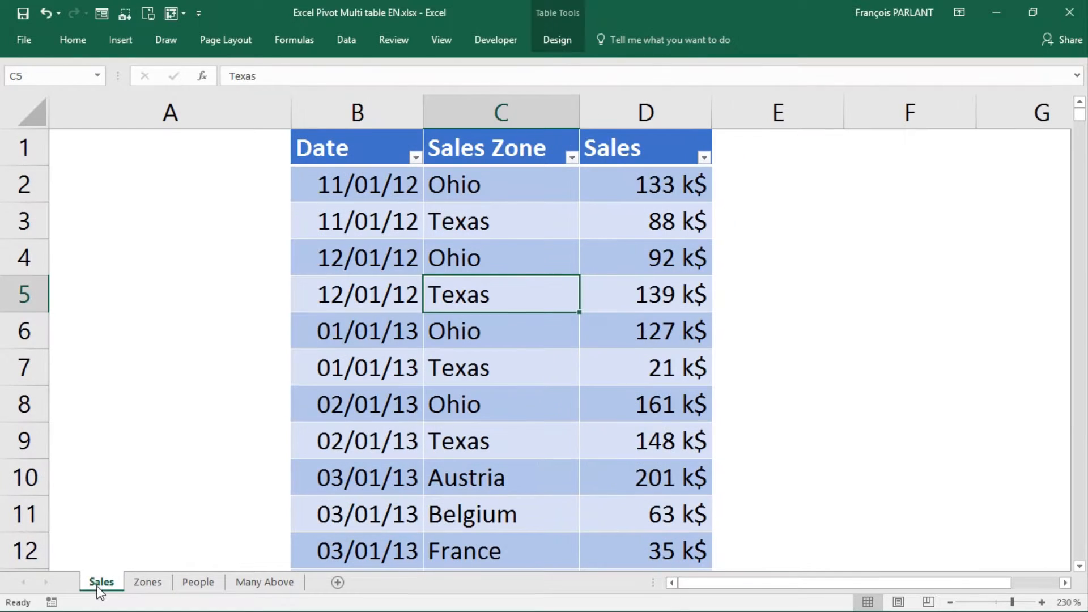
pyautogui.click(466, 219)
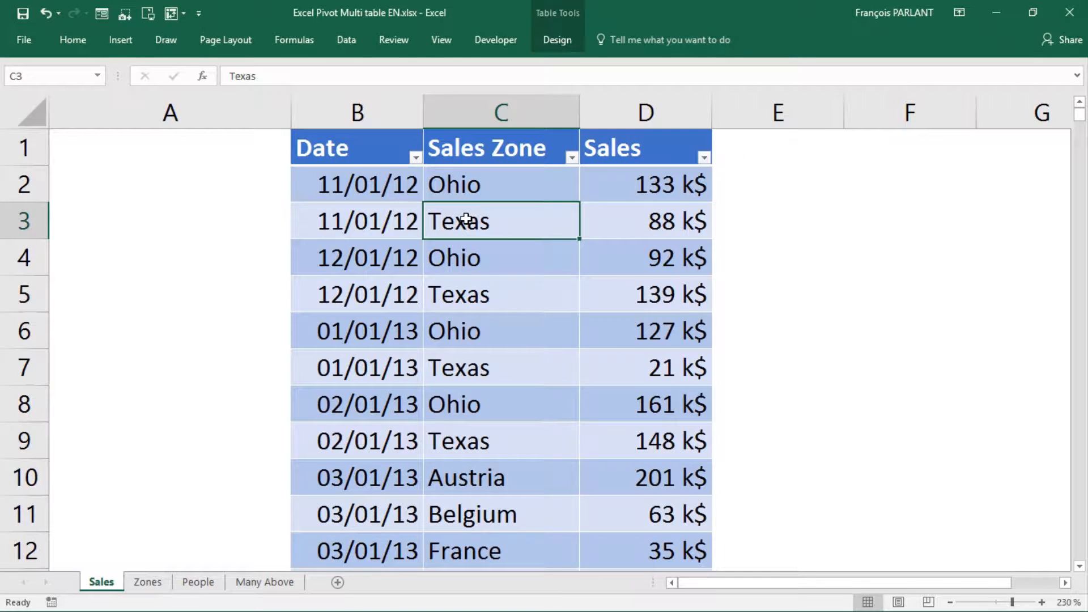
pyautogui.click(120, 40)
pyautogui.click(46, 73)
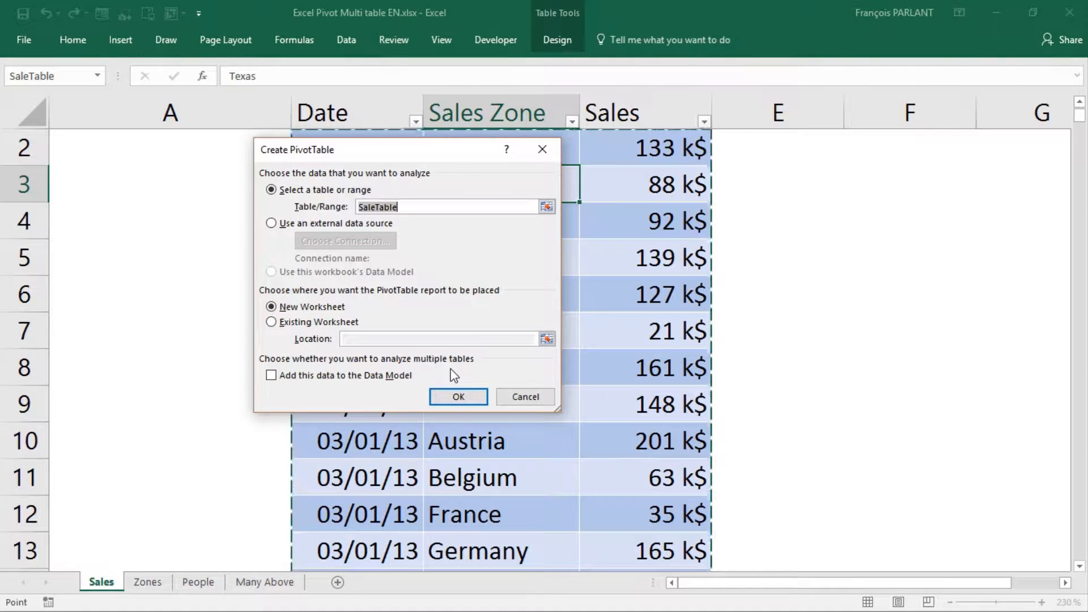
pyautogui.click(272, 375)
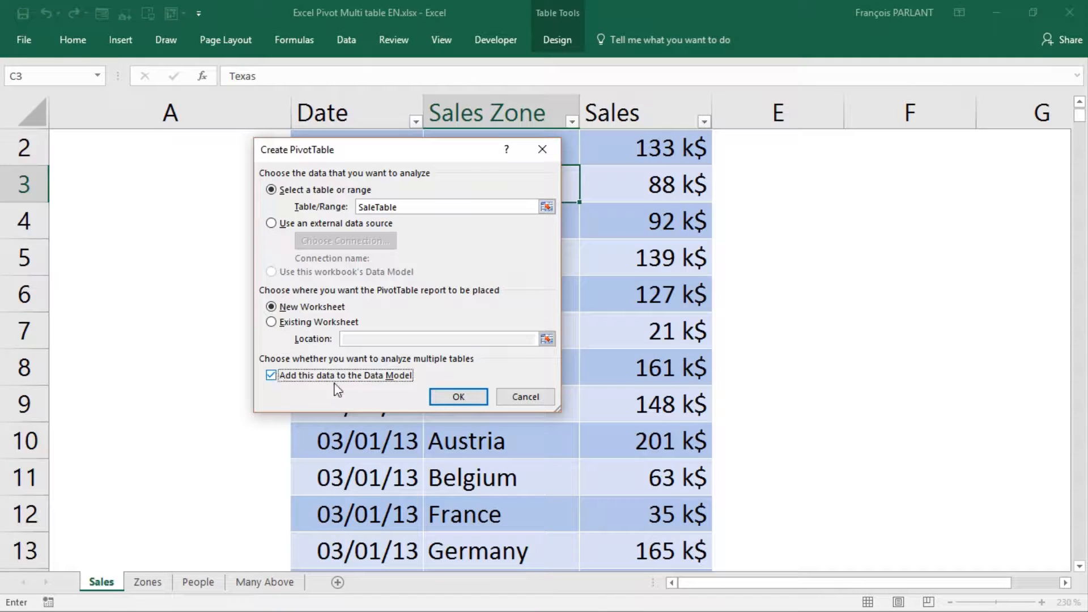
pyautogui.click(444, 399)
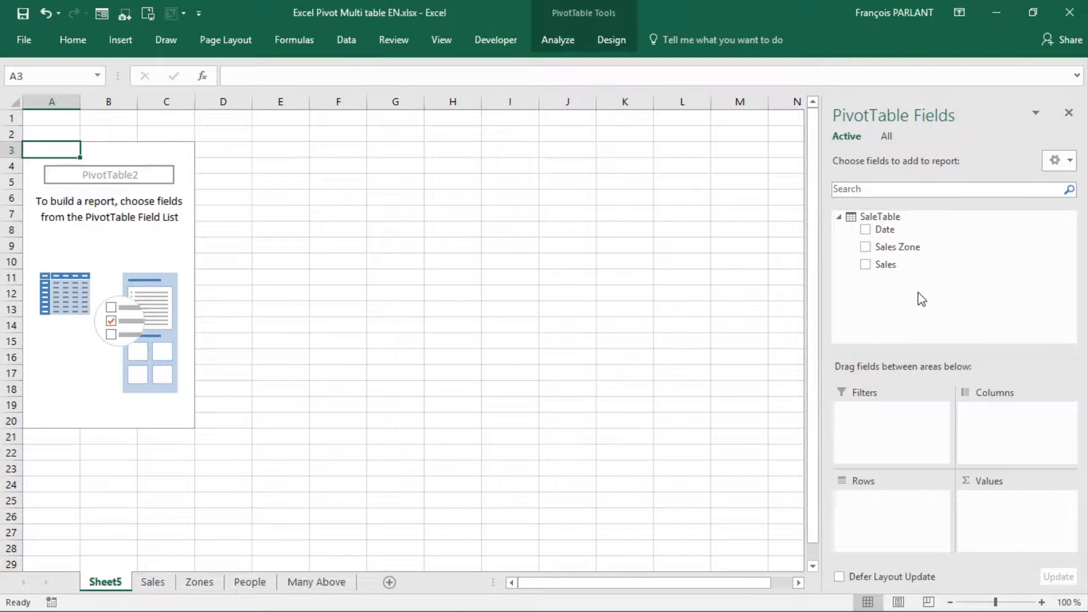
# Show all workbook tables in the field list, then add Sales from SaleTable as values and Level from PeopleTable as columns.
pyautogui.click(890, 137)
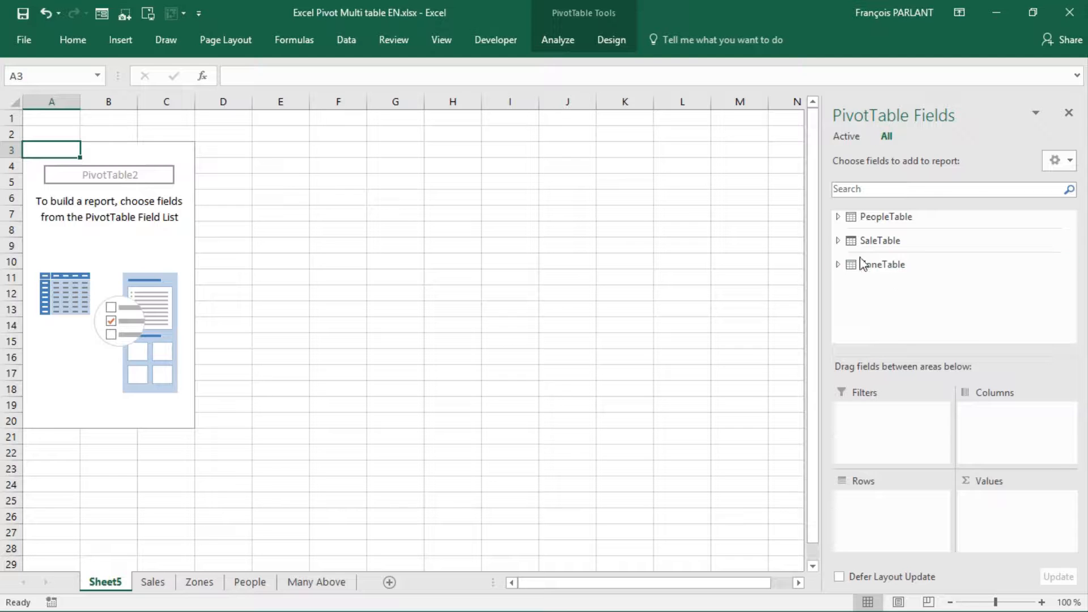
pyautogui.click(838, 241)
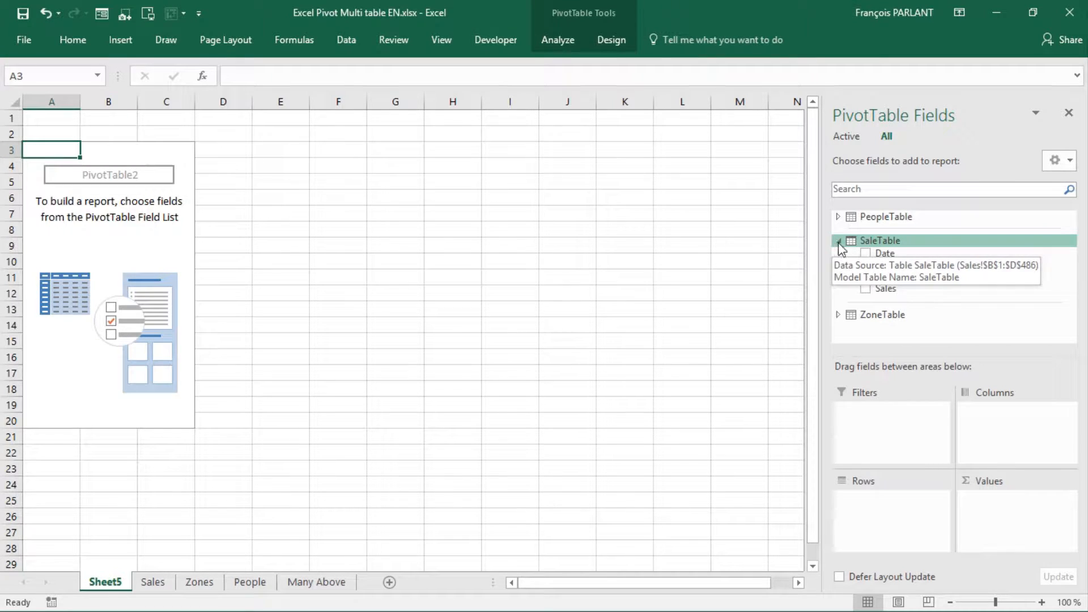
pyautogui.moveTo(886, 290); pyautogui.dragTo(1020, 552)
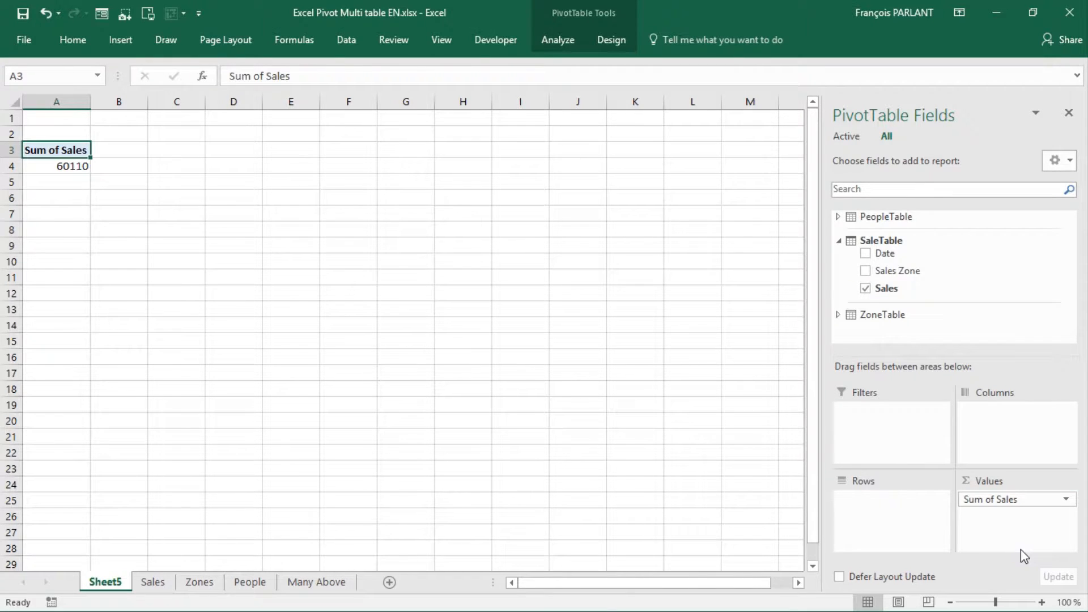
pyautogui.click(839, 217)
pyautogui.moveTo(885, 283); pyautogui.dragTo(1013, 430)
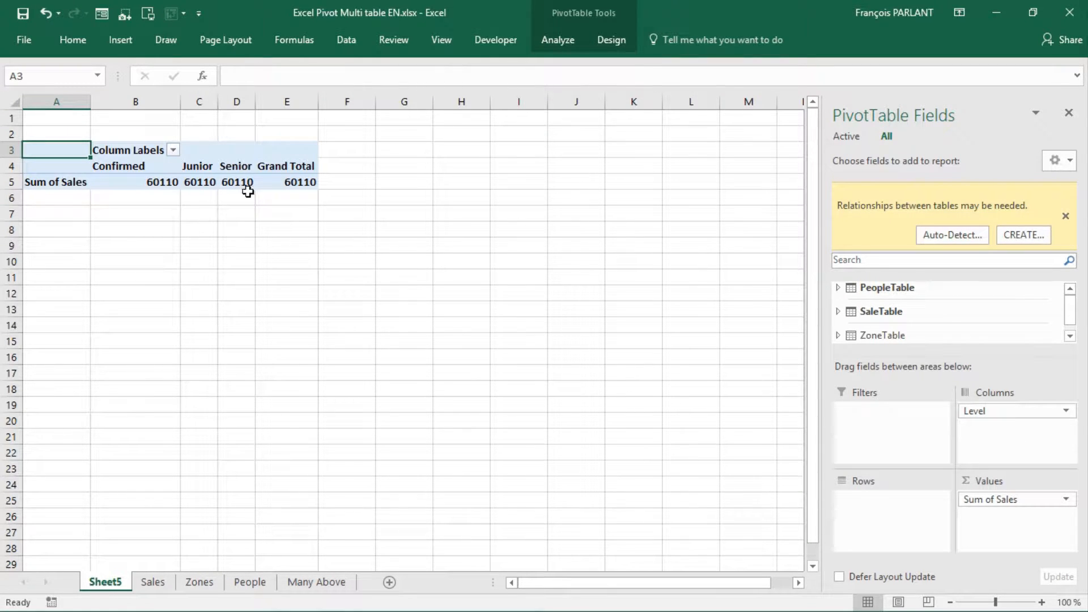
# Add the Sales Zone field from ZoneTable to the PivotTable's rows.
pyautogui.click(1042, 602)
pyautogui.click(1041, 602)
pyautogui.click(1041, 601)
pyautogui.click(1041, 601)
pyautogui.click(1041, 602)
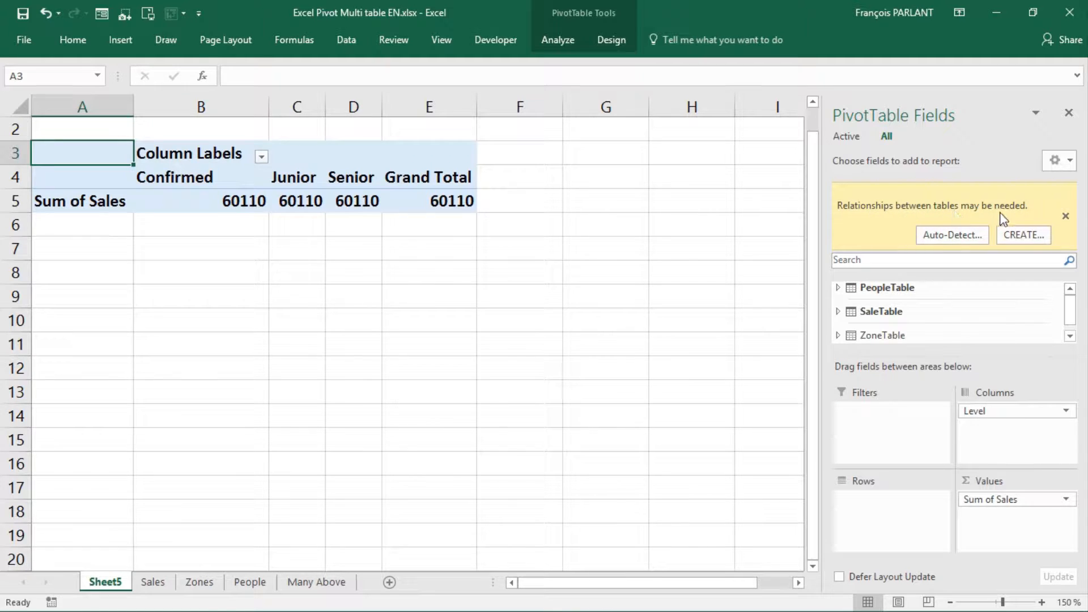
pyautogui.click(1069, 336)
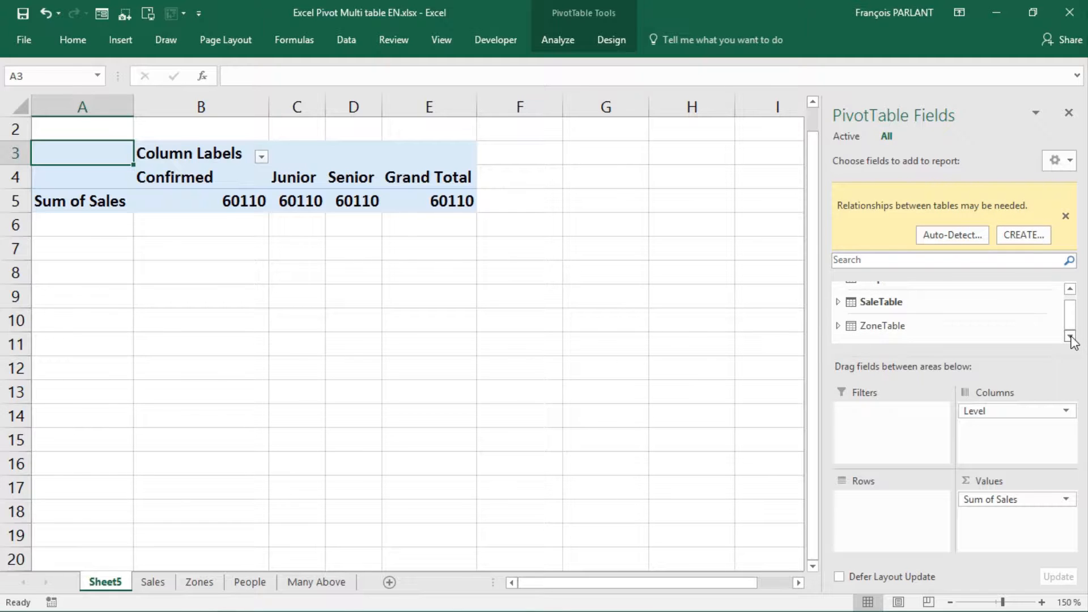
pyautogui.click(839, 326)
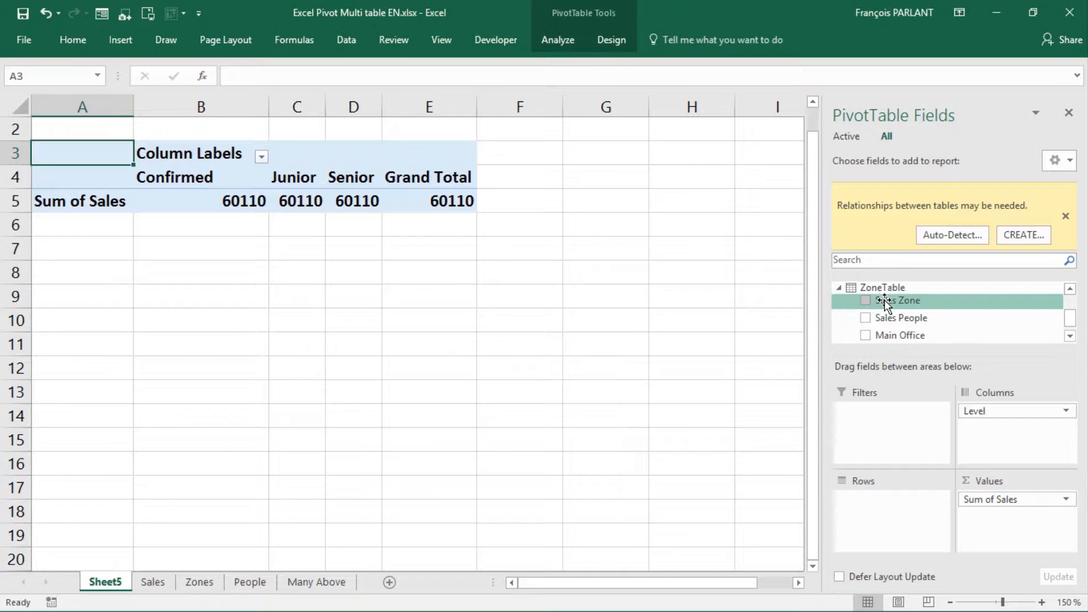
pyautogui.moveTo(885, 304); pyautogui.dragTo(861, 533)
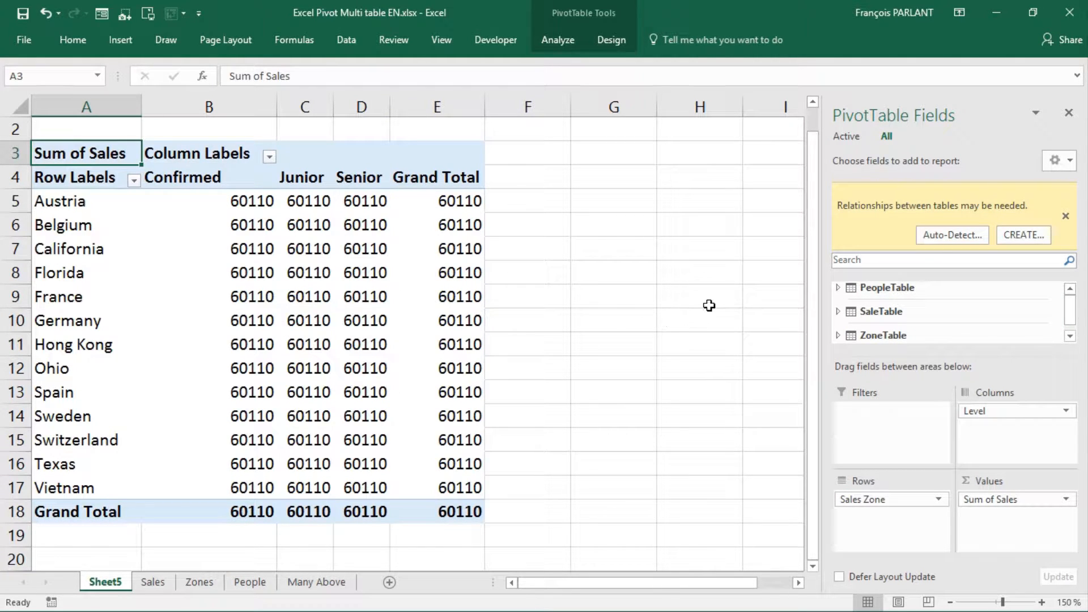
# Auto-detect the relationships between the PivotTable's tables and close the detection dialog.
pyautogui.click(941, 237)
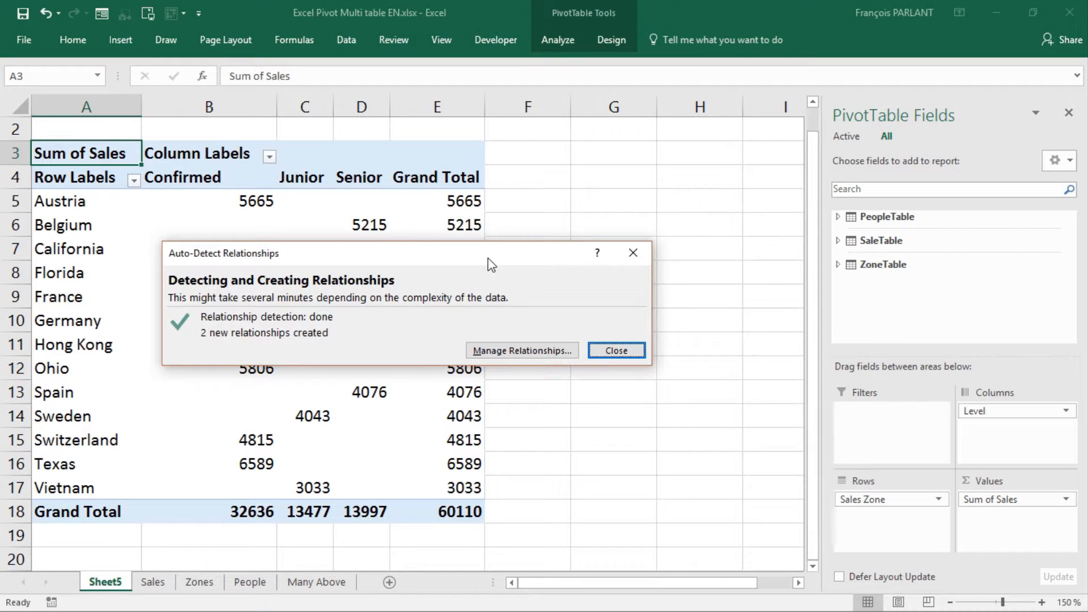
pyautogui.moveTo(490, 263); pyautogui.dragTo(607, 223)
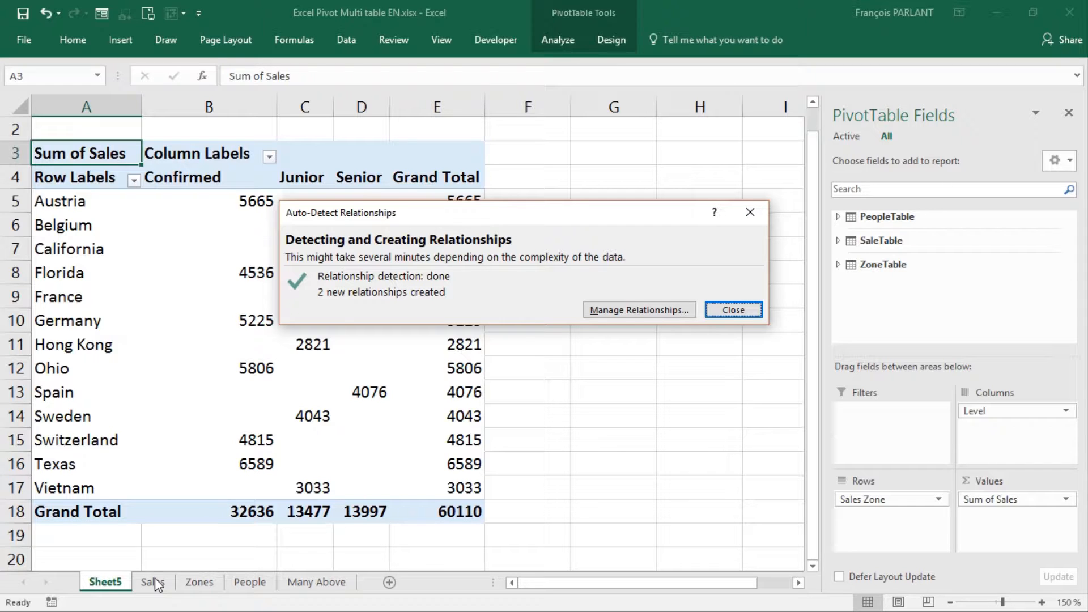
pyautogui.click(730, 309)
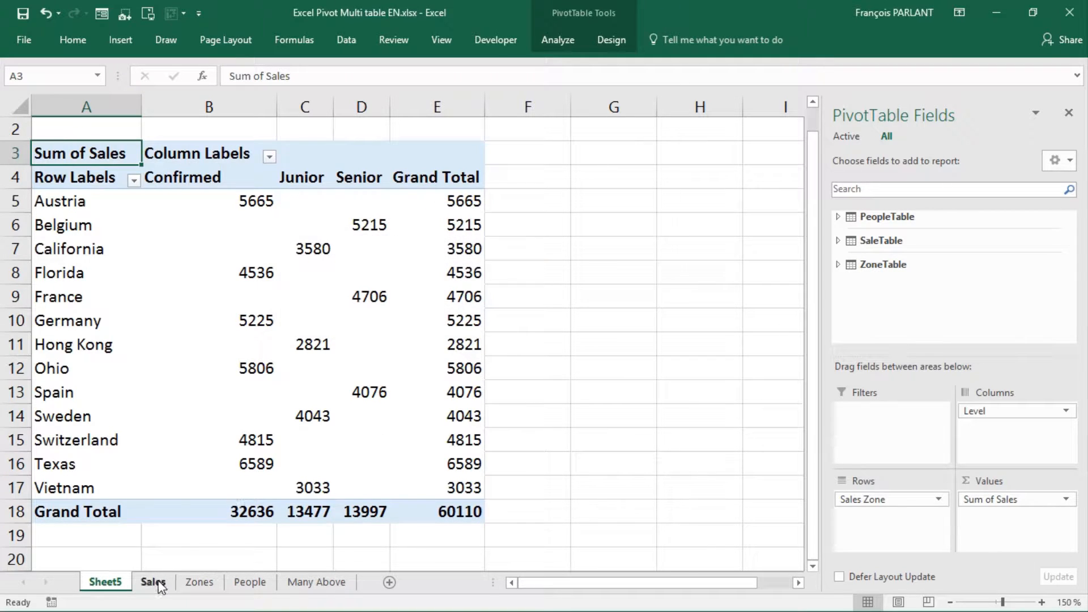
# Review the source tables on the Sales and Zones sheets, and return to the PivotTable on Sheet5.
pyautogui.click(160, 587)
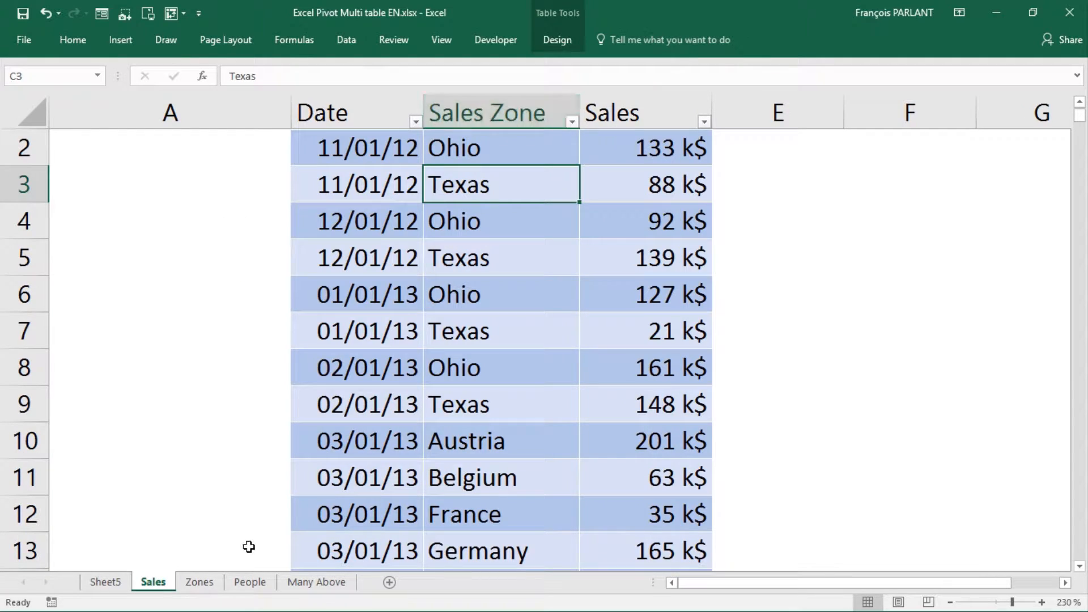
pyautogui.click(199, 583)
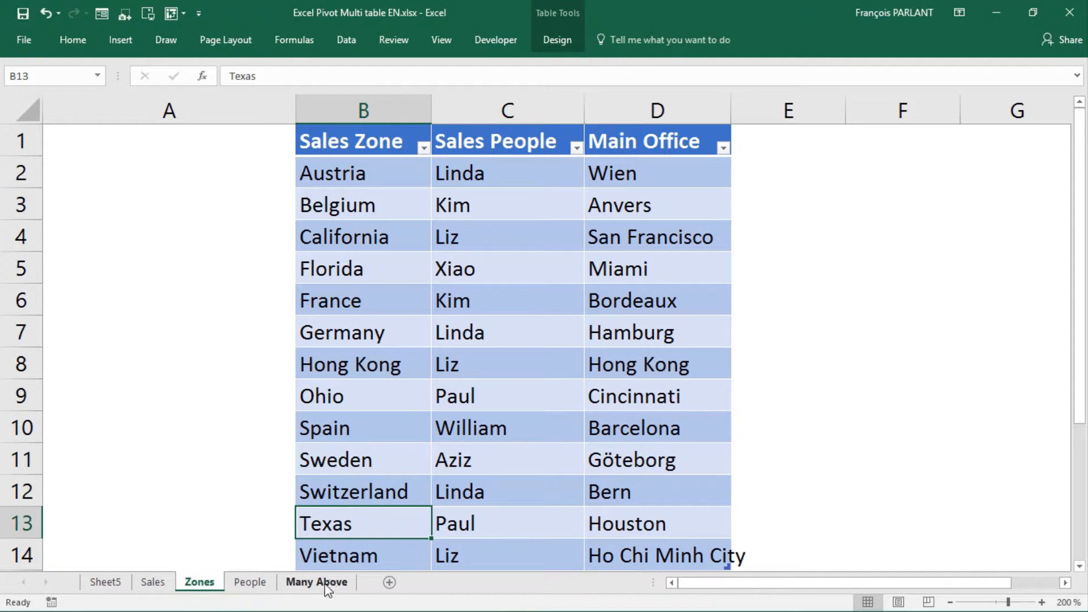
pyautogui.click(152, 589)
pyautogui.scroll(1, 509, 374)
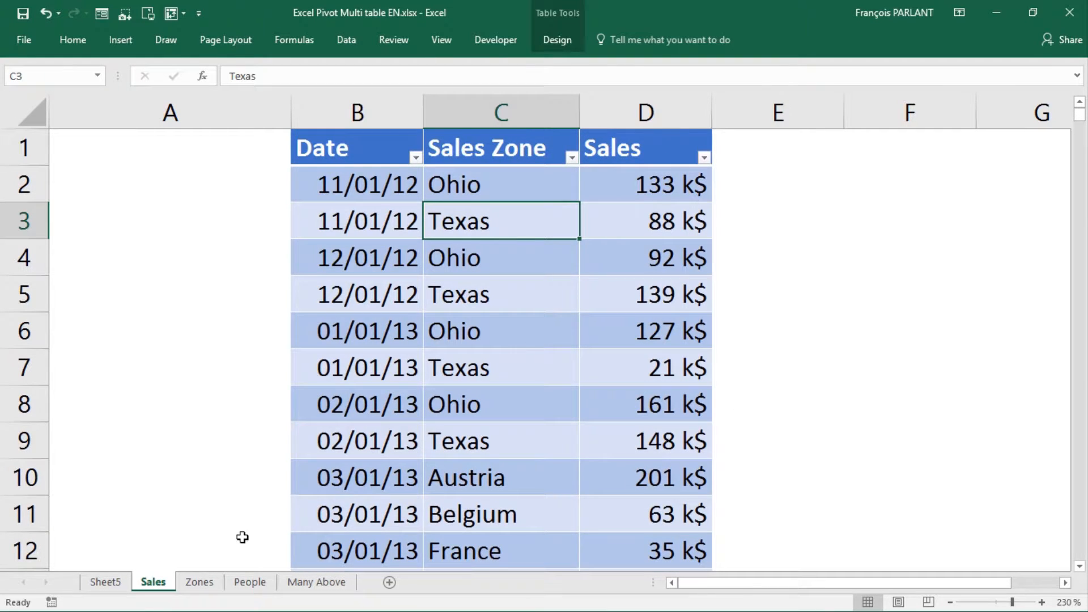
pyautogui.click(105, 581)
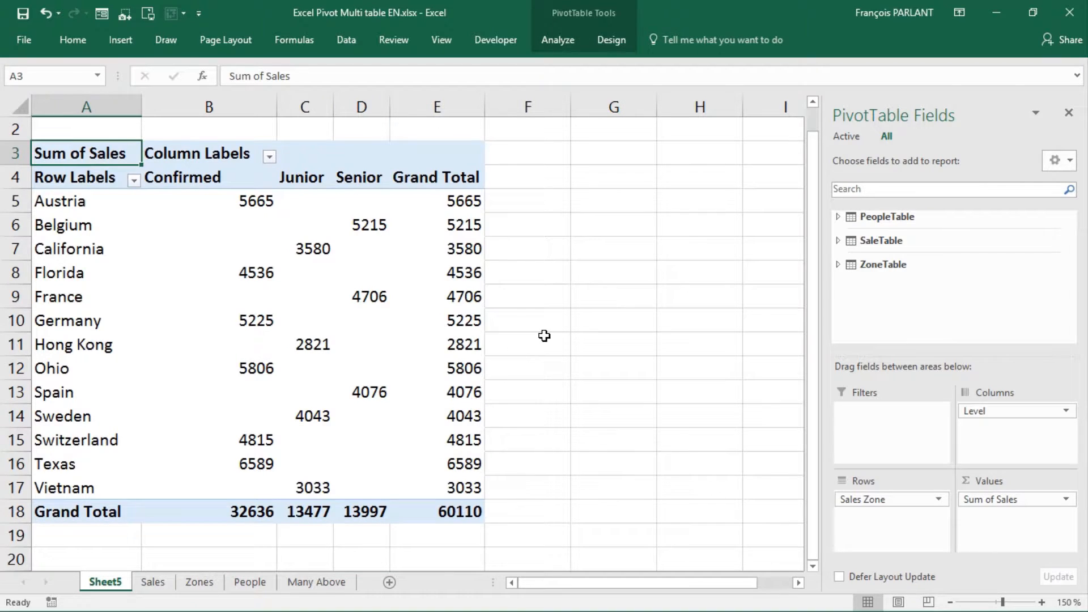
# Inspect the table and column settings of the SaleTable–ZoneTable relationship on Sales Zone, leaving it unedited, and close the relationship manager.
pyautogui.click(345, 40)
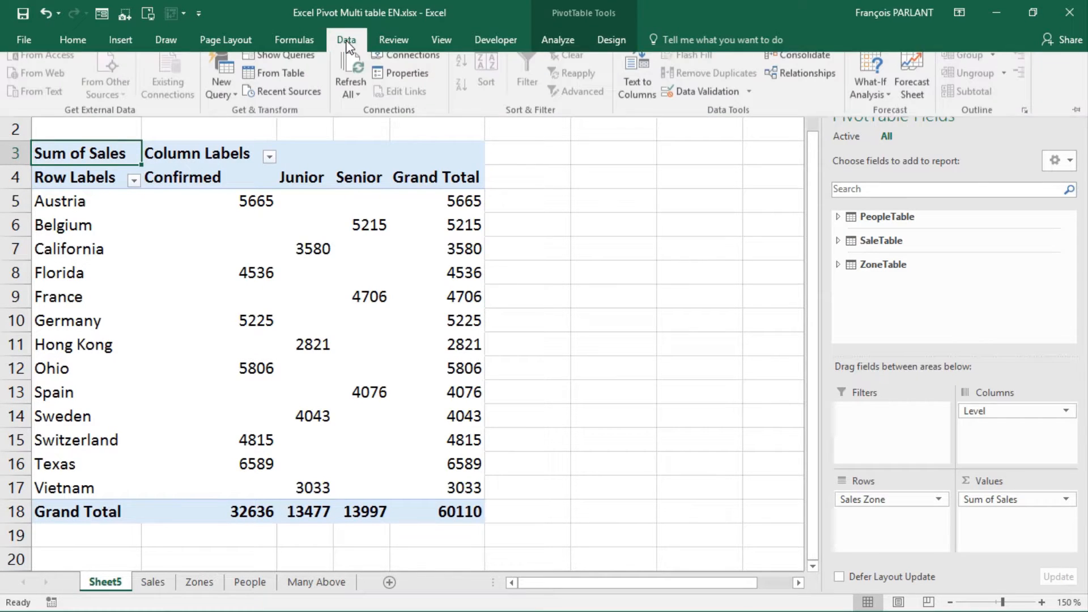
pyautogui.click(807, 85)
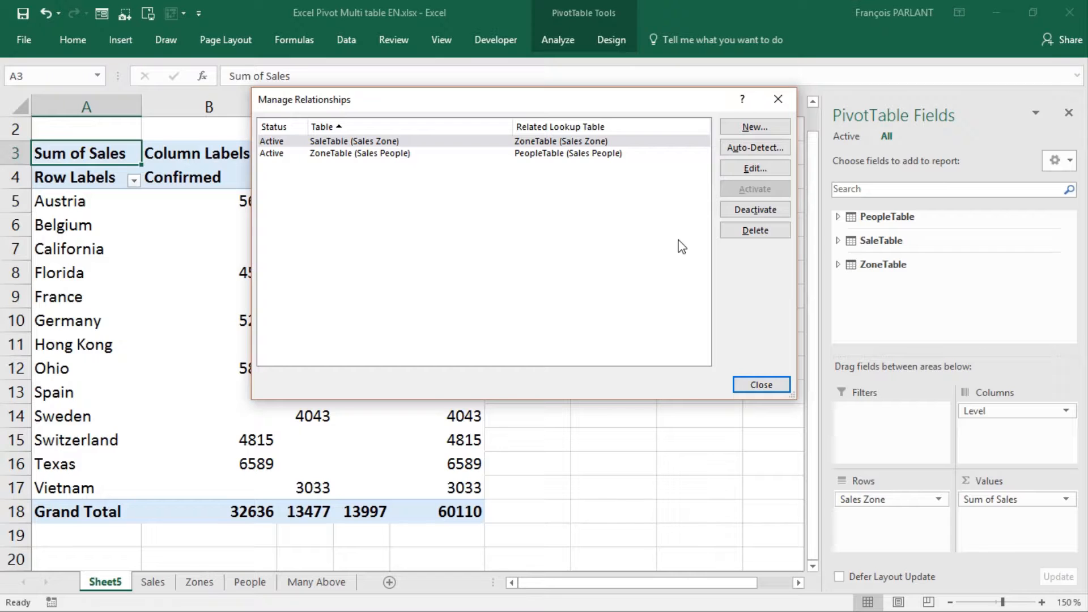
pyautogui.click(610, 140)
pyautogui.click(736, 168)
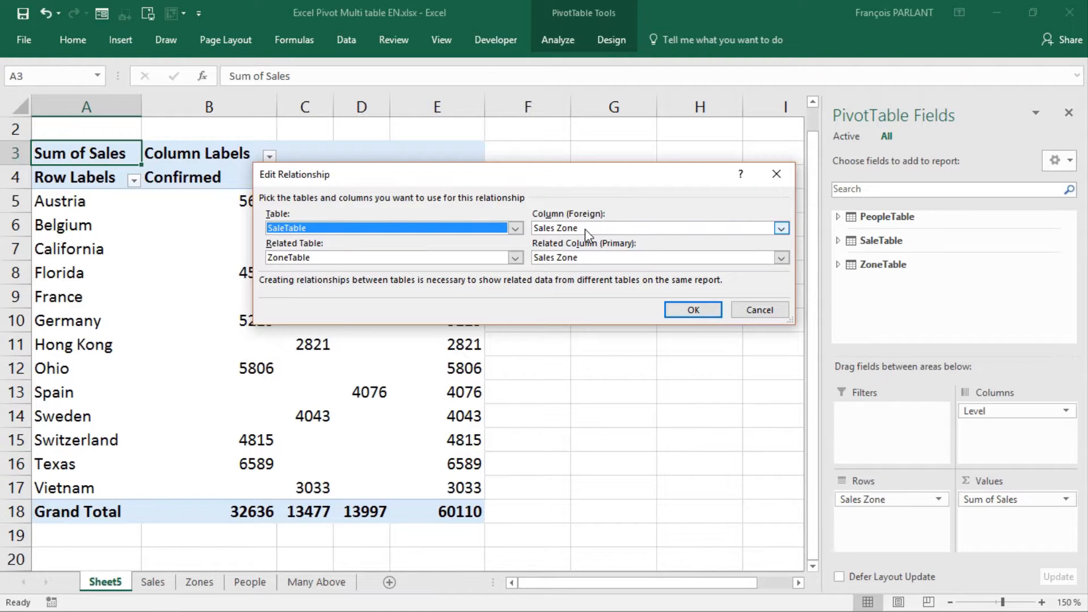
pyautogui.click(576, 259)
pyautogui.click(576, 259)
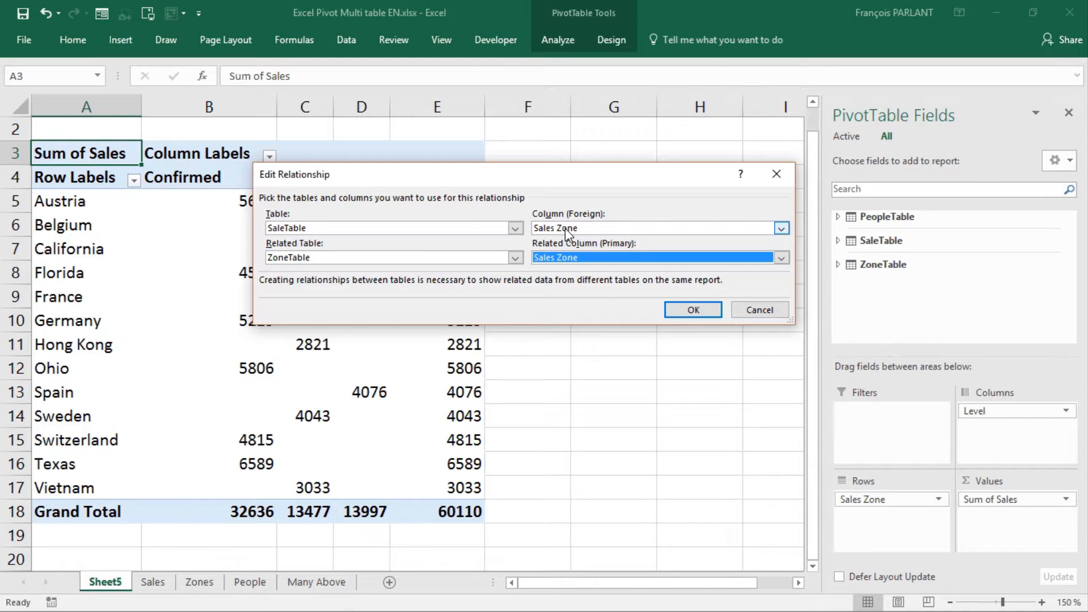
pyautogui.click(740, 308)
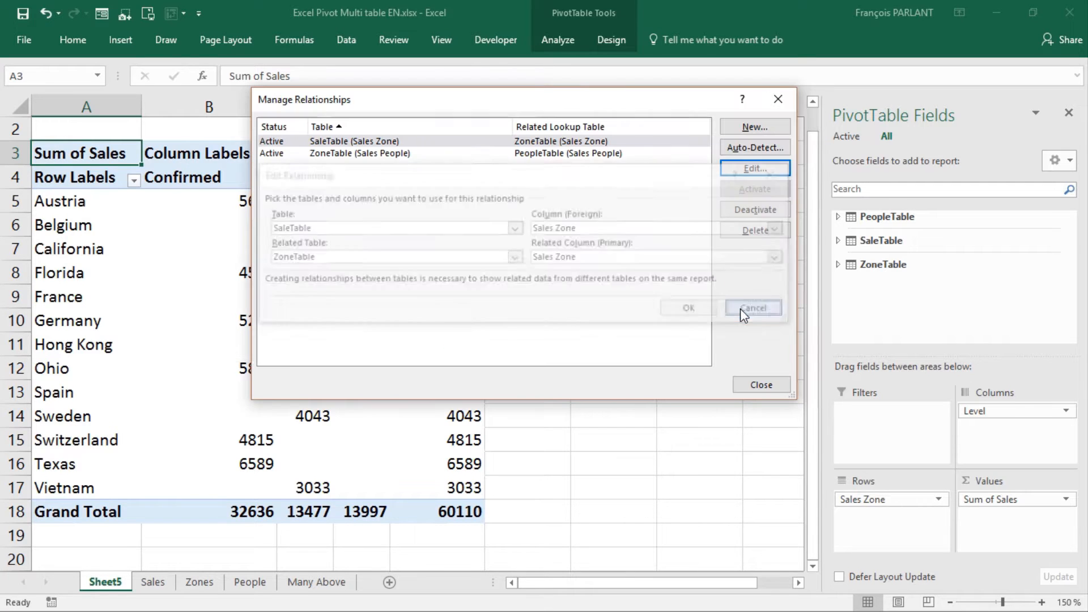
pyautogui.click(756, 384)
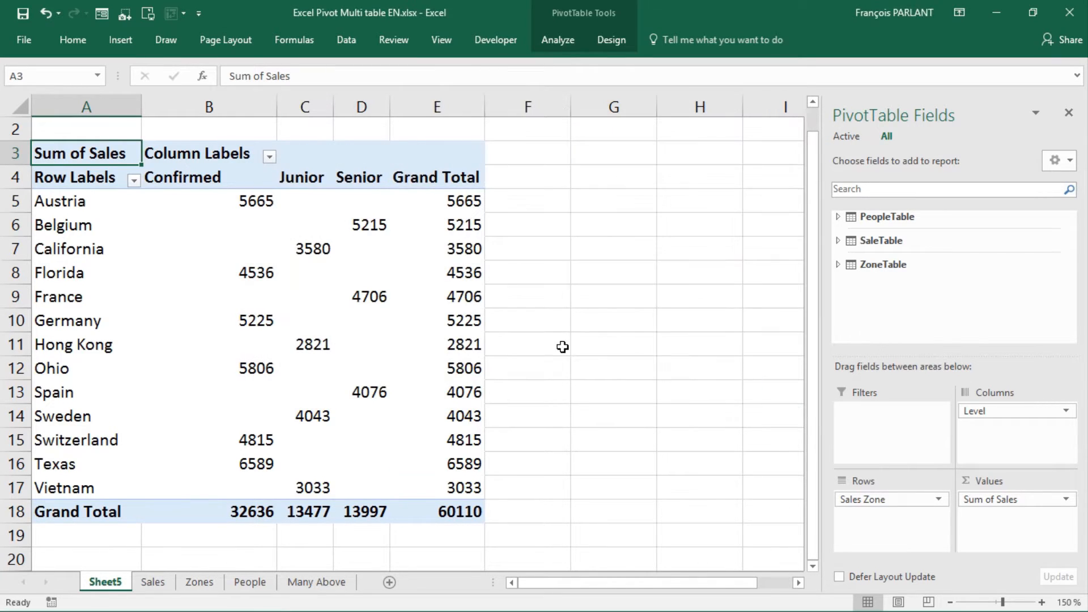
# Hide the field list, insert a timeline for Date of arrival from PeopleTable, and place it beside the PivotTable.
pyautogui.click(430, 313)
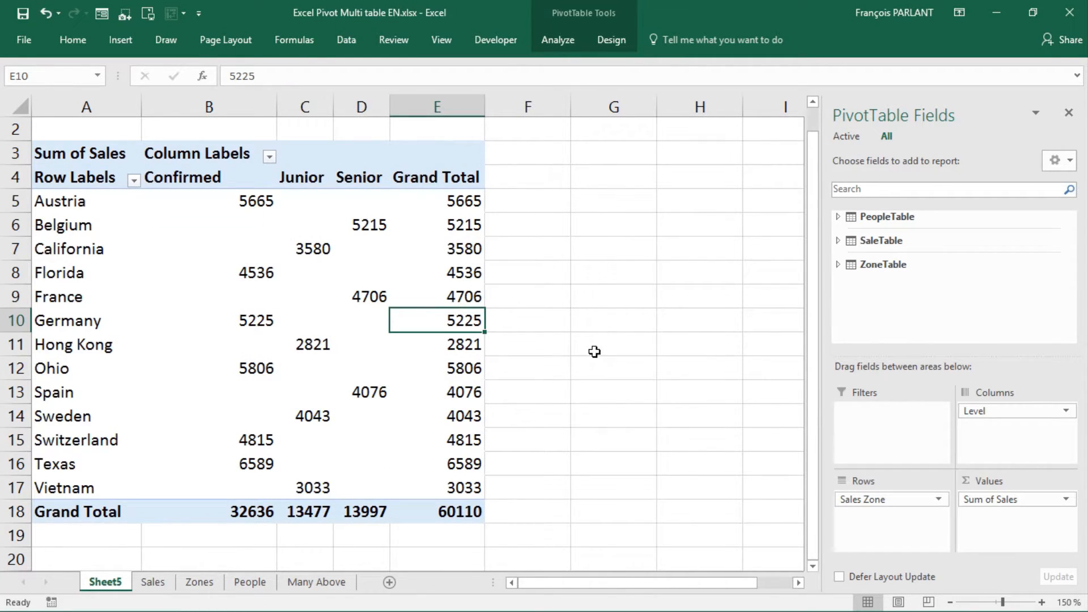
pyautogui.click(1068, 113)
pyautogui.click(557, 41)
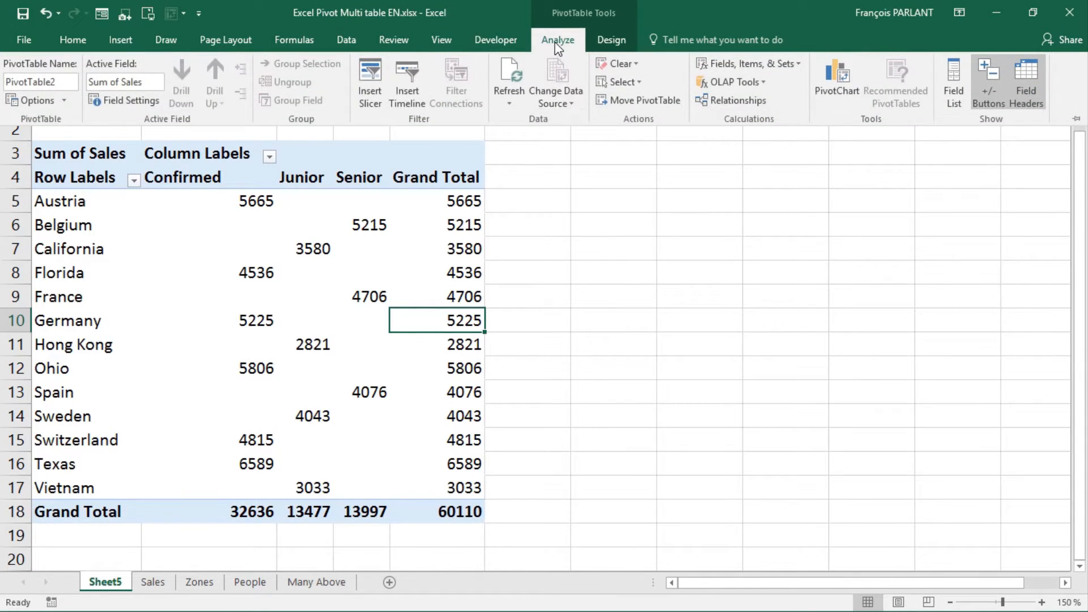
pyautogui.click(407, 82)
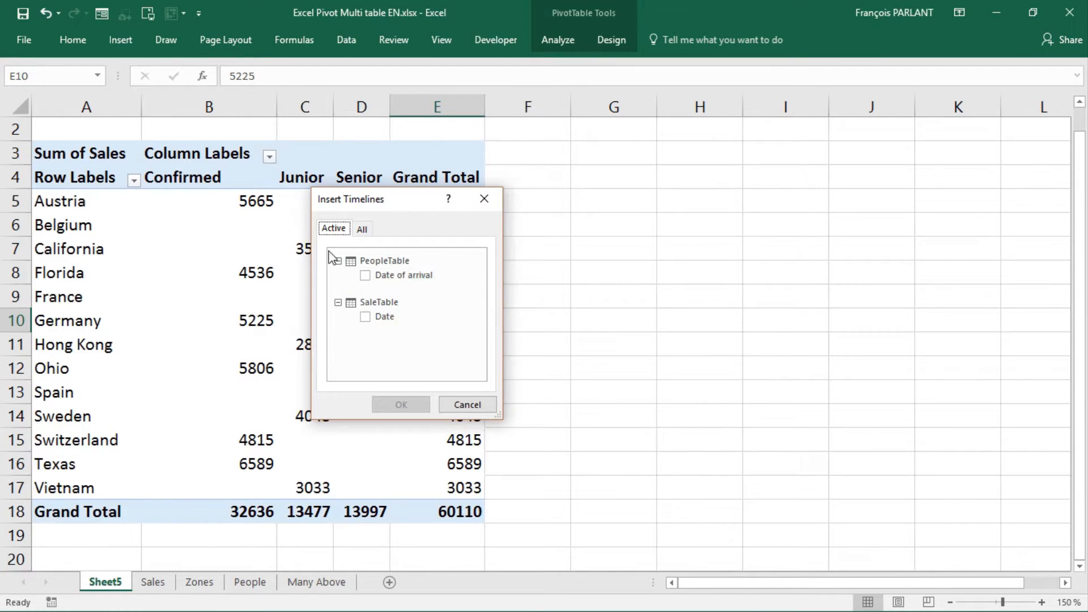
pyautogui.click(365, 275)
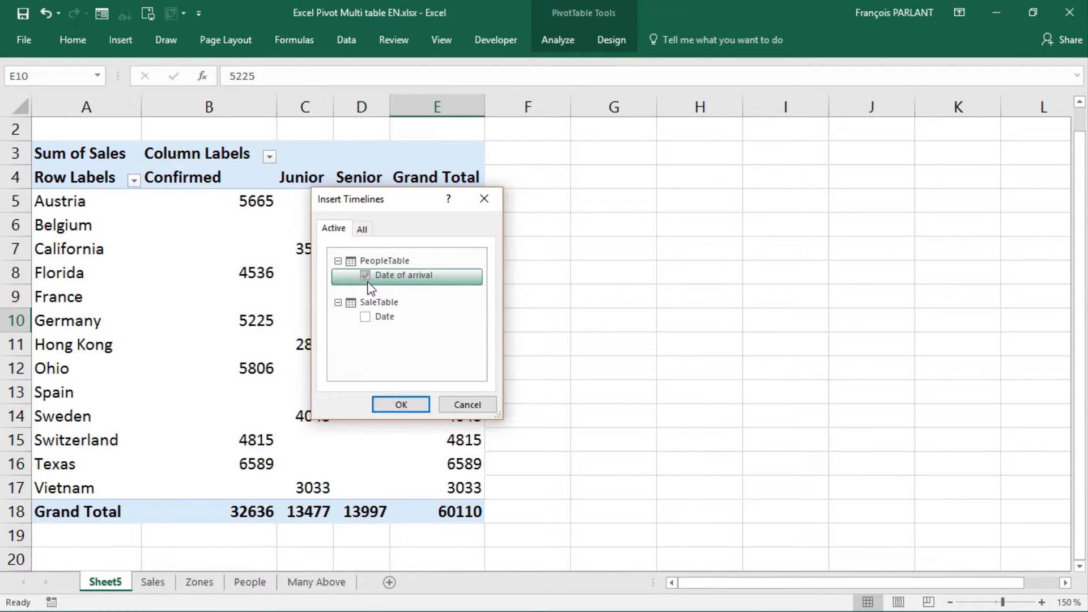
pyautogui.click(405, 404)
pyautogui.moveTo(572, 289); pyautogui.dragTo(737, 209)
# Set the Date of arrival timeline to years and filter the PivotTable by single years, including 2013 and 2012.
pyautogui.click(918, 243)
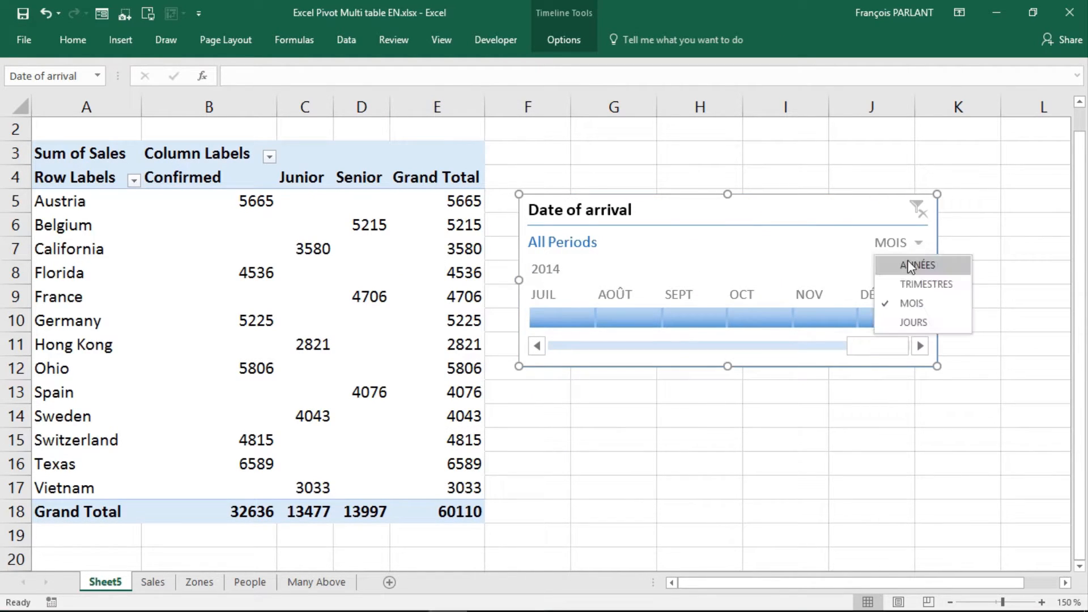
pyautogui.click(918, 265)
pyautogui.click(626, 316)
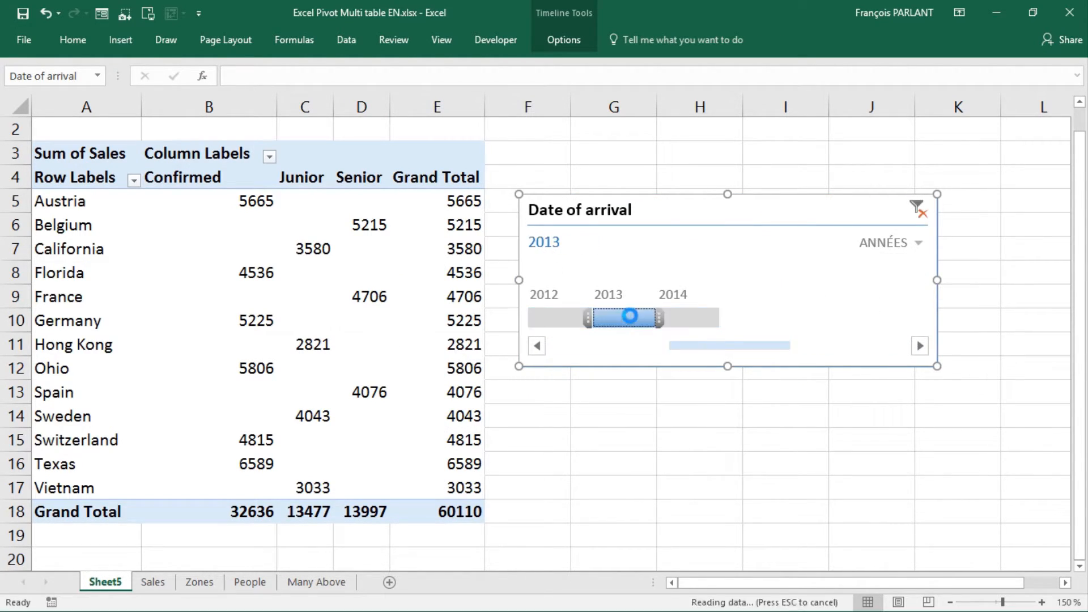
pyautogui.click(567, 320)
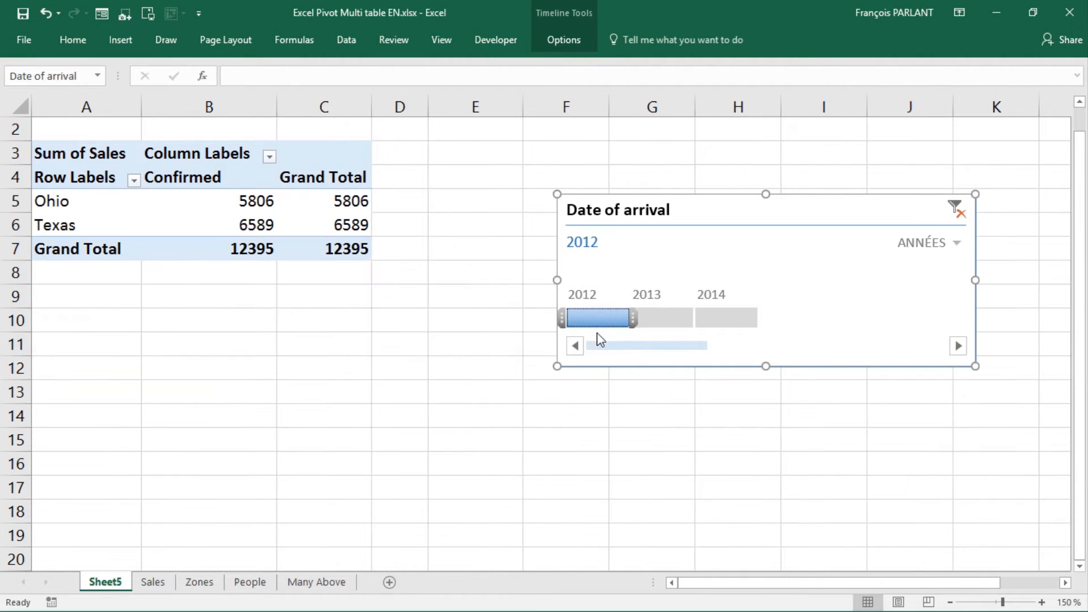
pyautogui.click(709, 314)
pyautogui.click(673, 320)
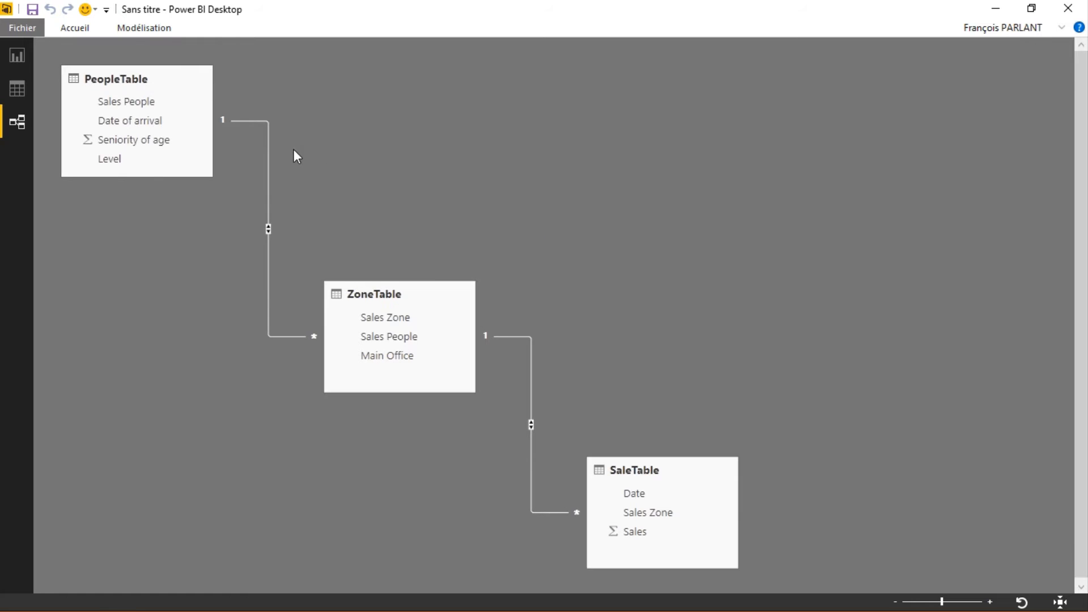
# In Power BI Desktop, show the report page and cross-filter it by the Confirmed, Junior and Senior levels in turn.
pyautogui.click(18, 55)
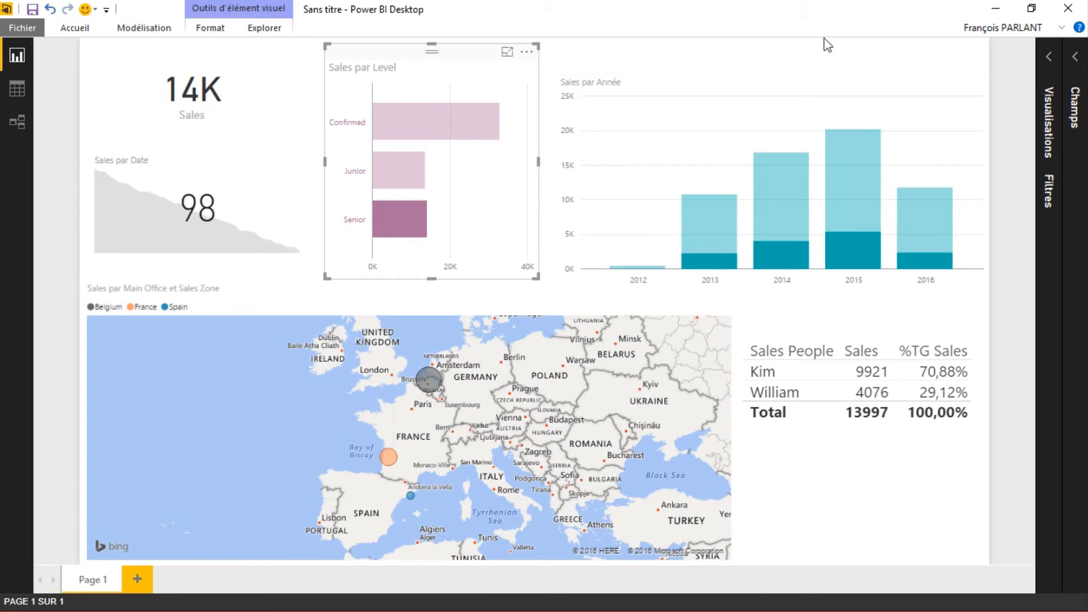
pyautogui.click(419, 120)
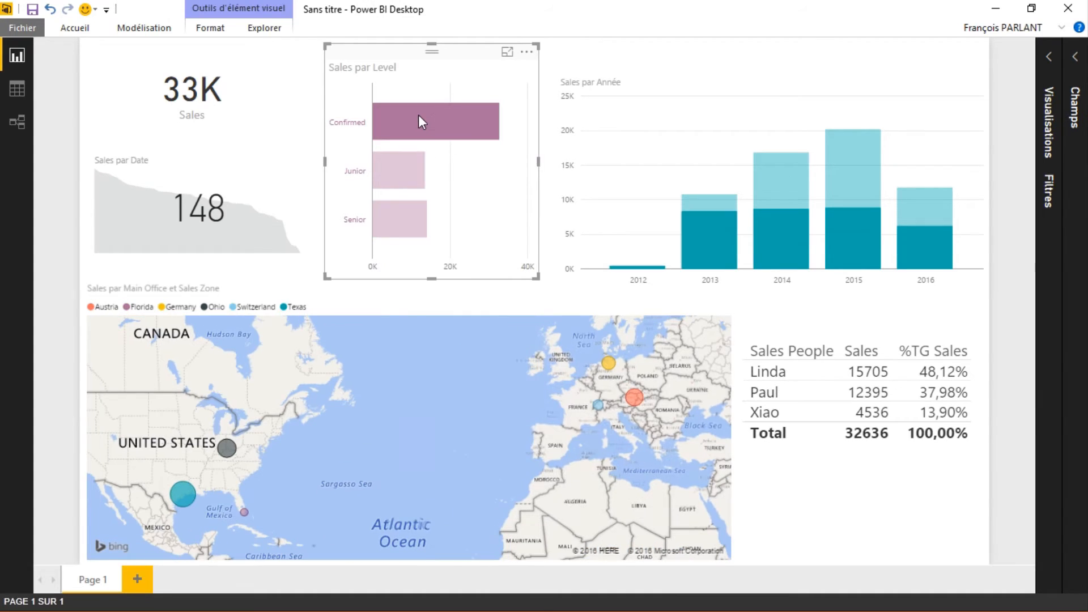
pyautogui.click(409, 169)
pyautogui.click(406, 220)
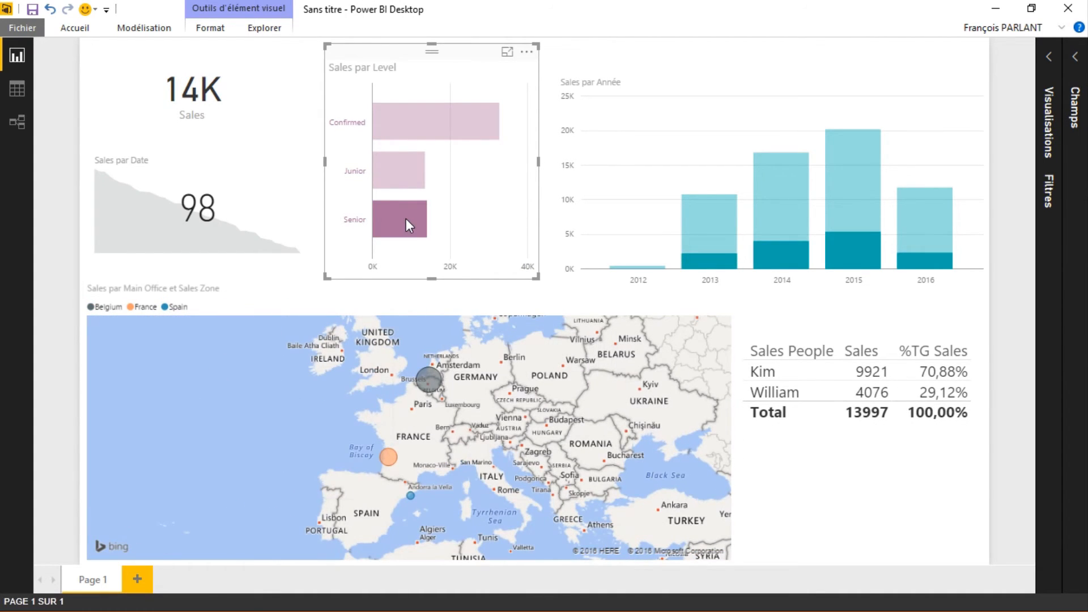
# Cross-filter the report by the sales years 2013, 2014, 2015 and 2016 in turn, and by Austria on the map.
pyautogui.click(698, 234)
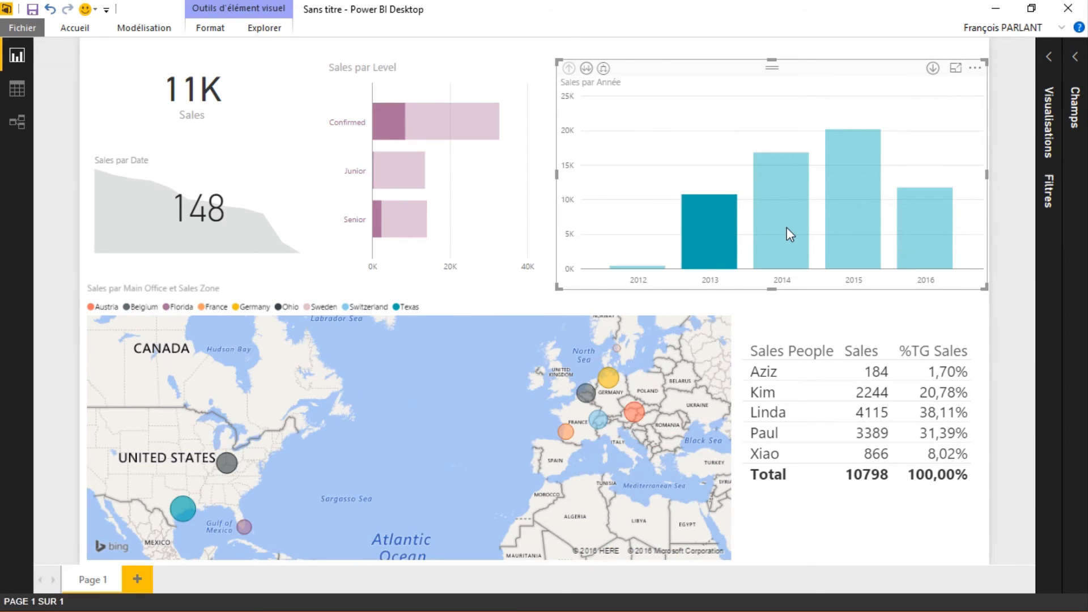
pyautogui.click(786, 227)
pyautogui.click(863, 223)
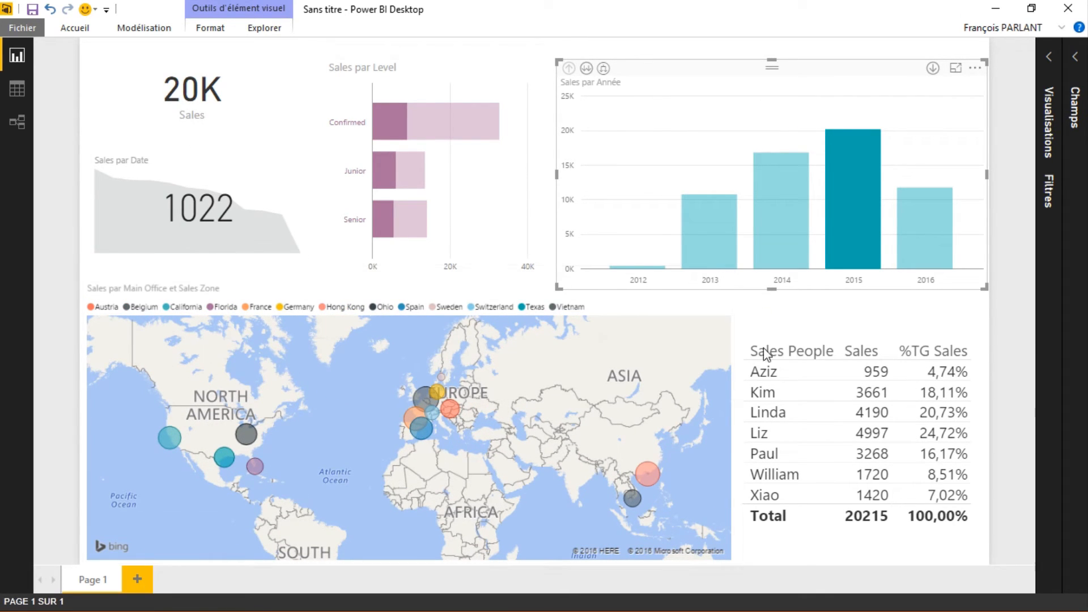
pyautogui.click(908, 207)
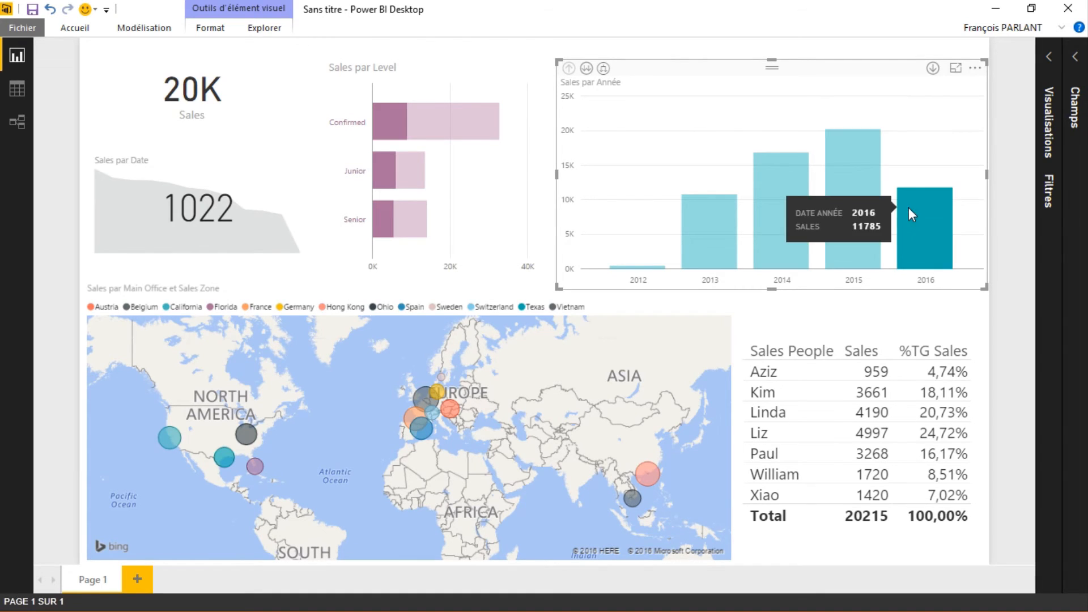
pyautogui.click(452, 409)
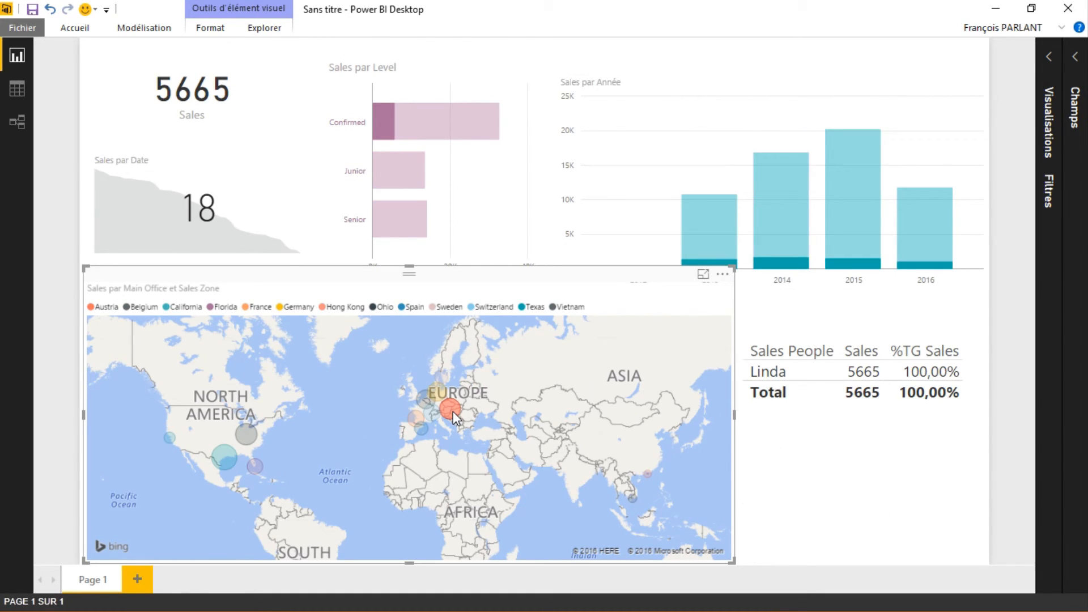